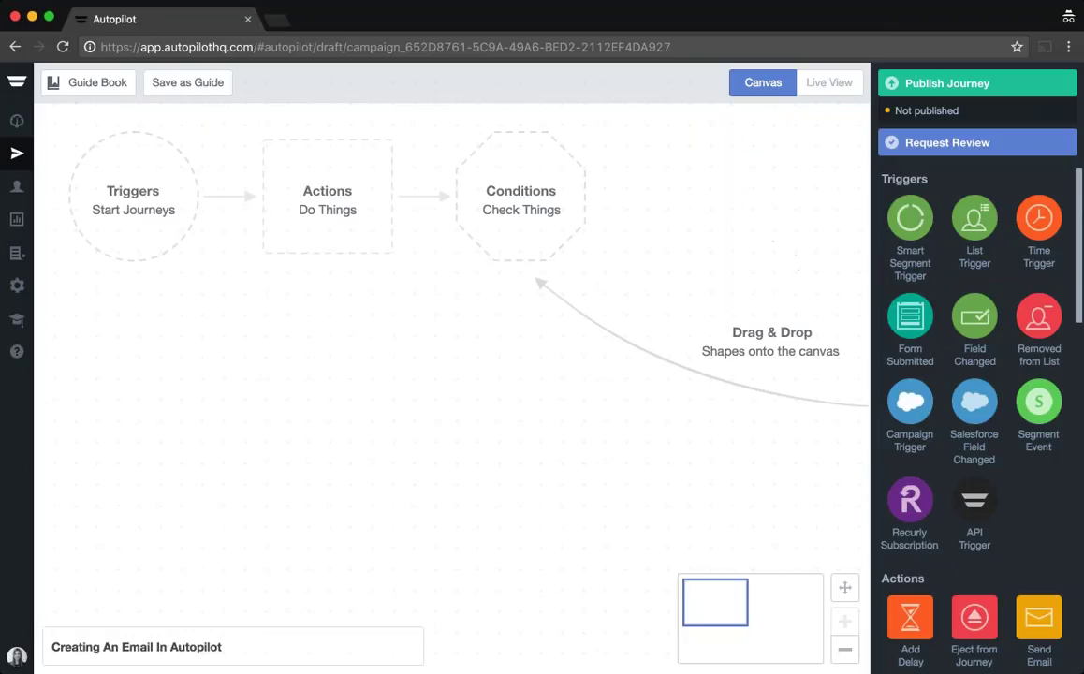
# Step: Drag a Send Email shape from the Actions palette onto the journey canvas
pyautogui.moveTo(1044, 618); pyautogui.dragTo(169, 225)
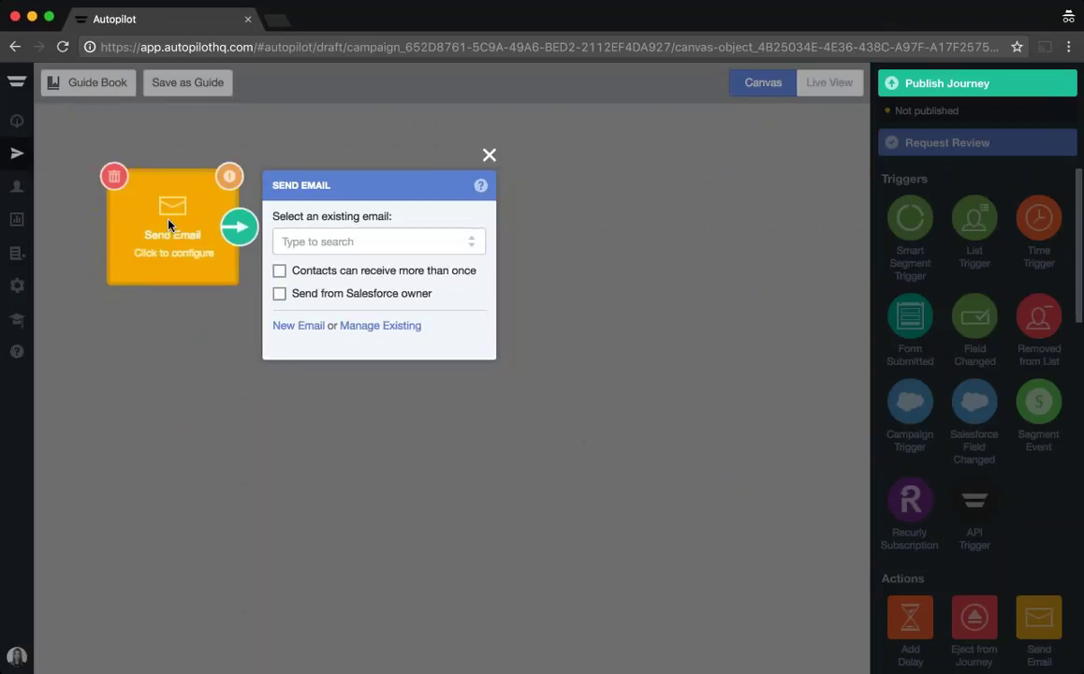
# Step: Name the new email 'Autopilot Training 102 Email Creation' and choose Upload HTML as its type
pyautogui.click(306, 326)
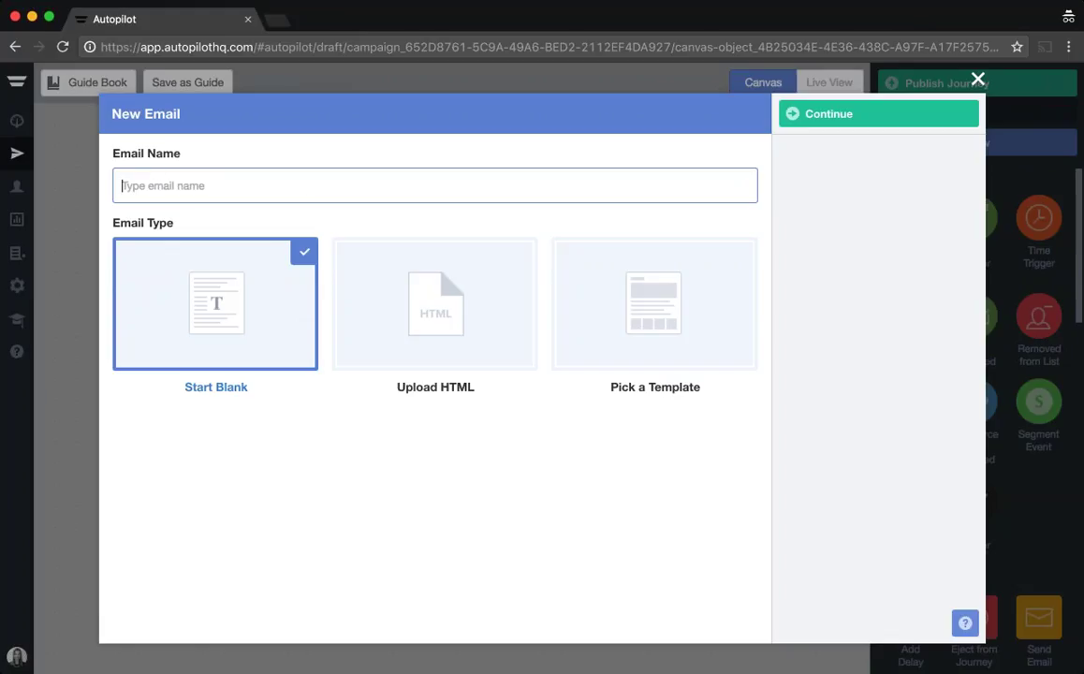
pyautogui.write('Autopilot Training 102 Email Creation')
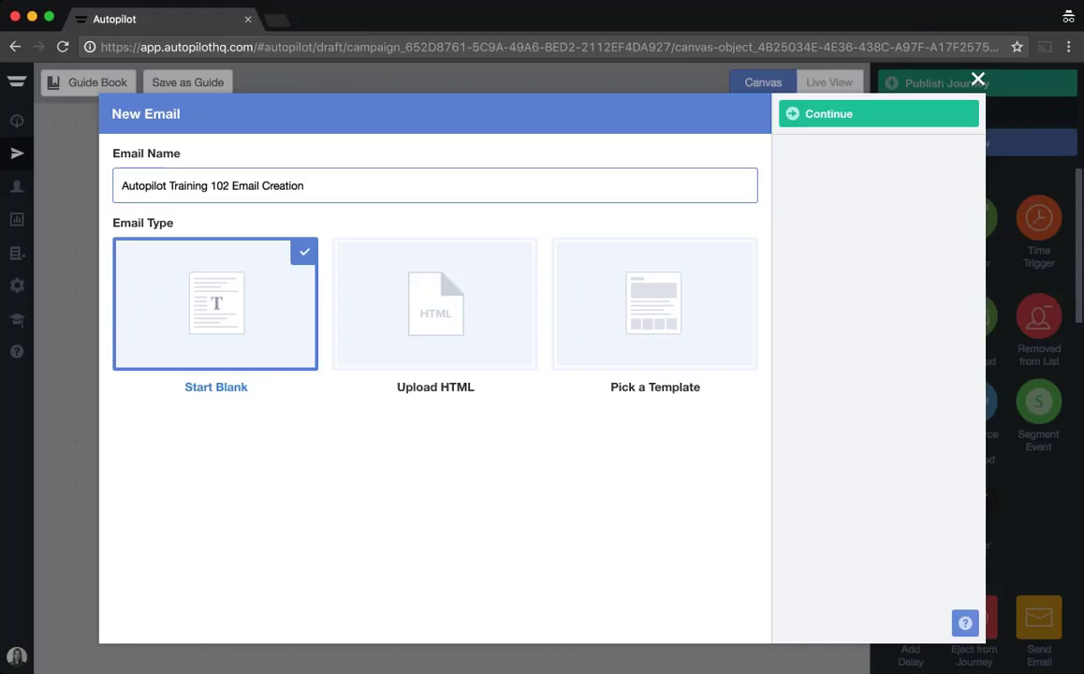
pyautogui.click(897, 114)
pyautogui.click(500, 246)
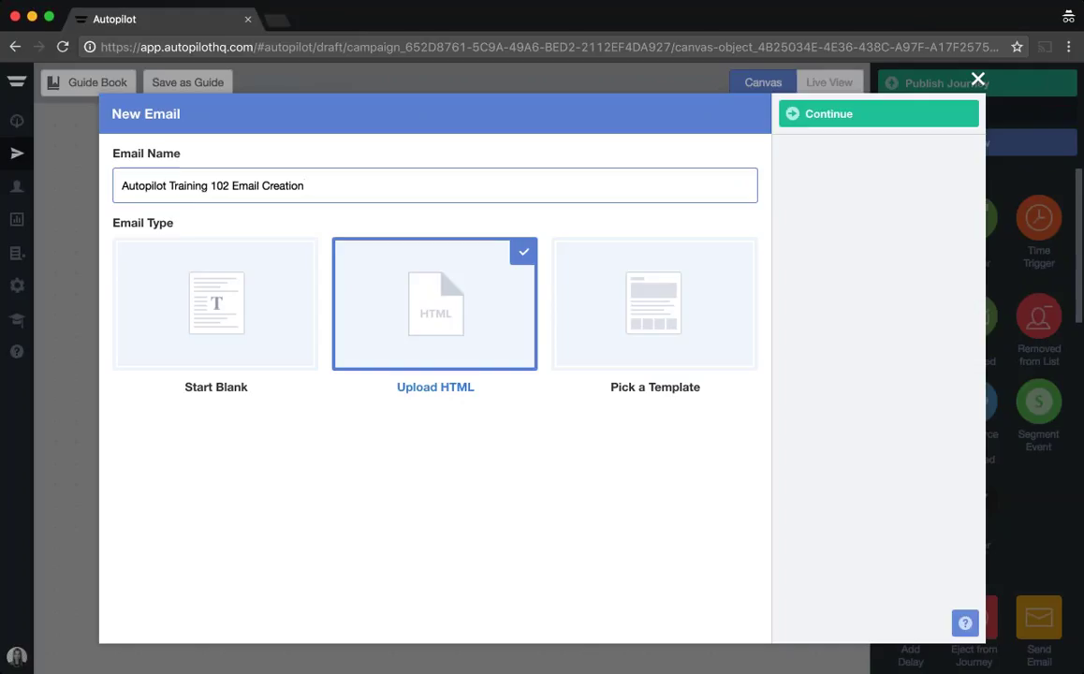
# Step: Preview the Upload HTML step, then return to the email type choice
pyautogui.click(891, 122)
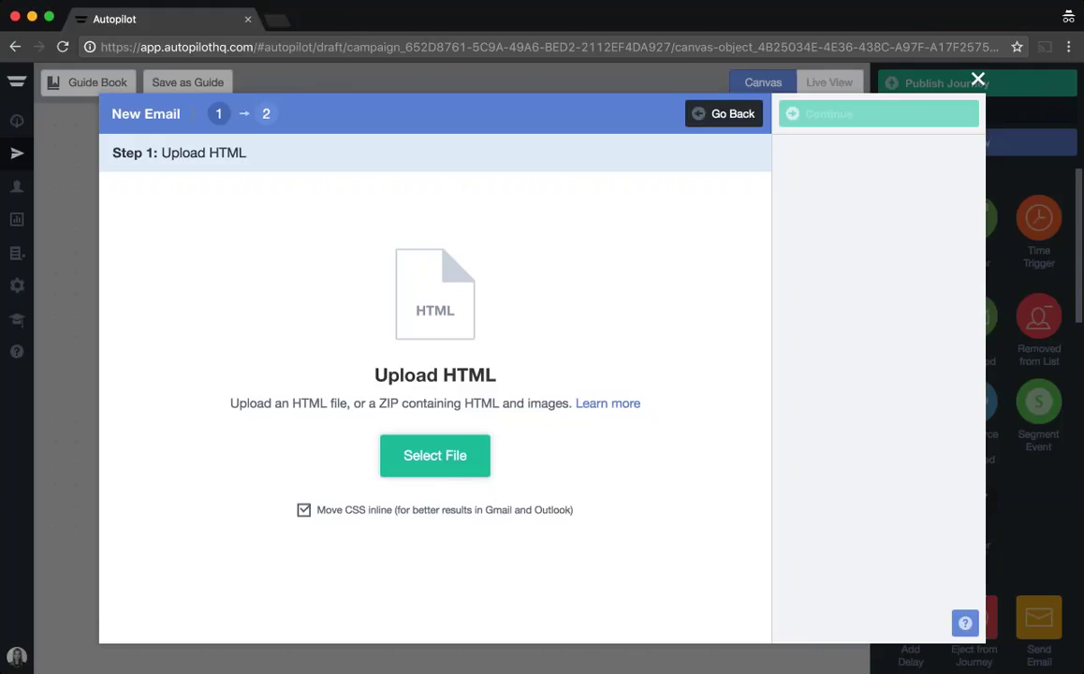
pyautogui.click(732, 114)
# Step: Choose Pick a Template and load the Announcement template into the email editor
pyautogui.click(643, 332)
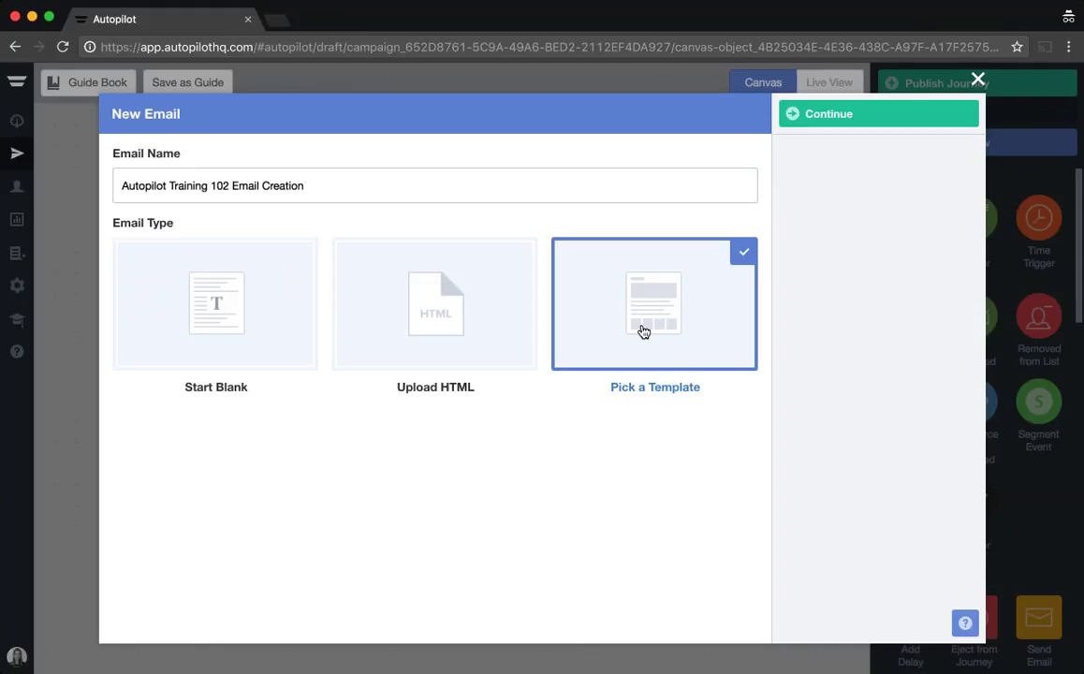
pyautogui.click(829, 113)
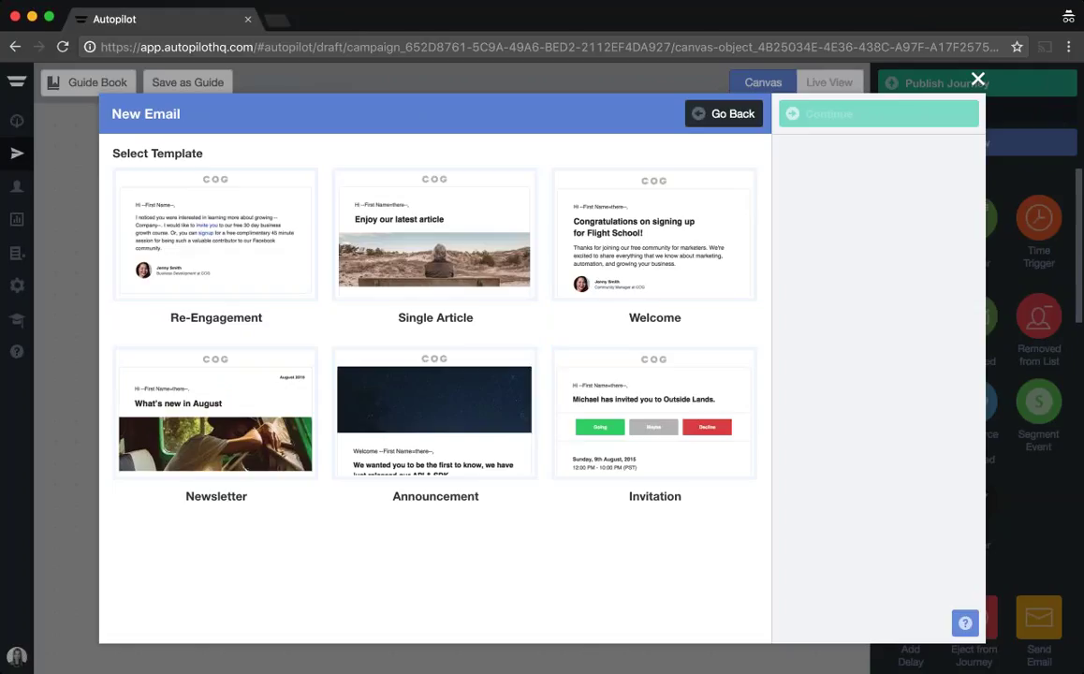
pyautogui.click(435, 414)
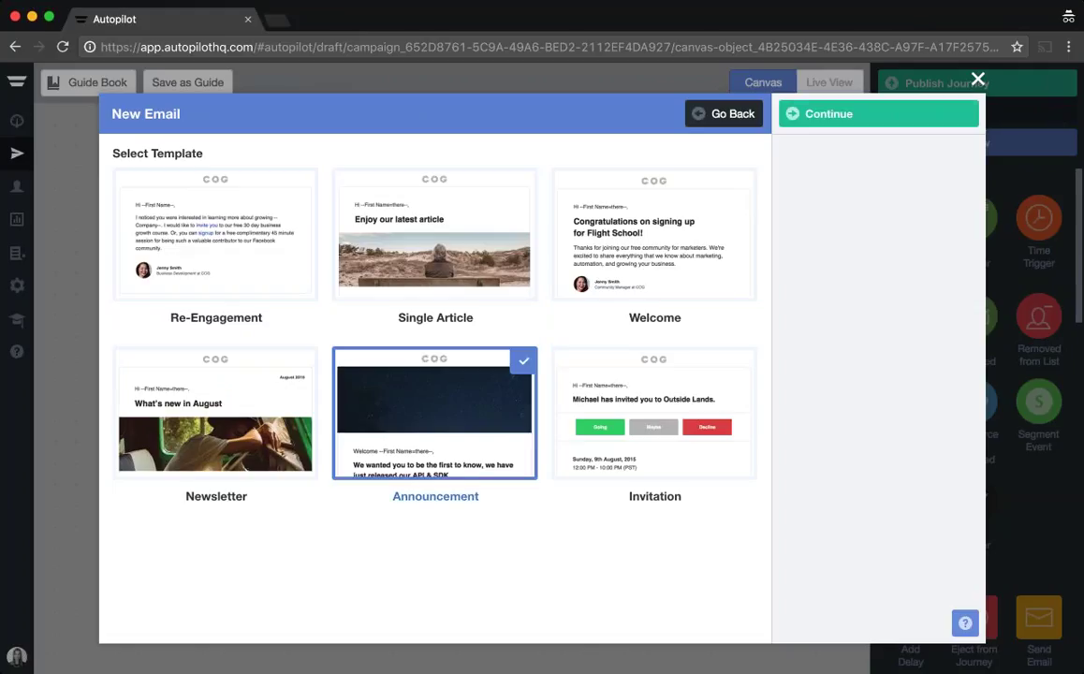
pyautogui.click(878, 113)
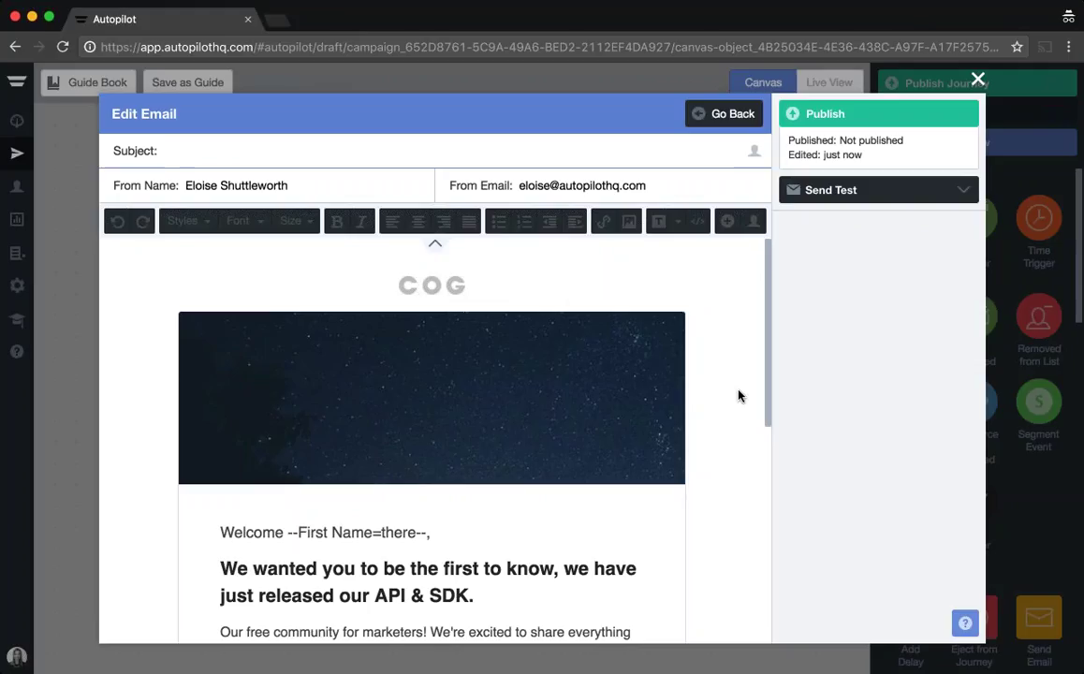
# Step: Replace the COG logo with a small theWORK.MODE logo and the starry header with a street-fashion photo
pyautogui.click(431, 285)
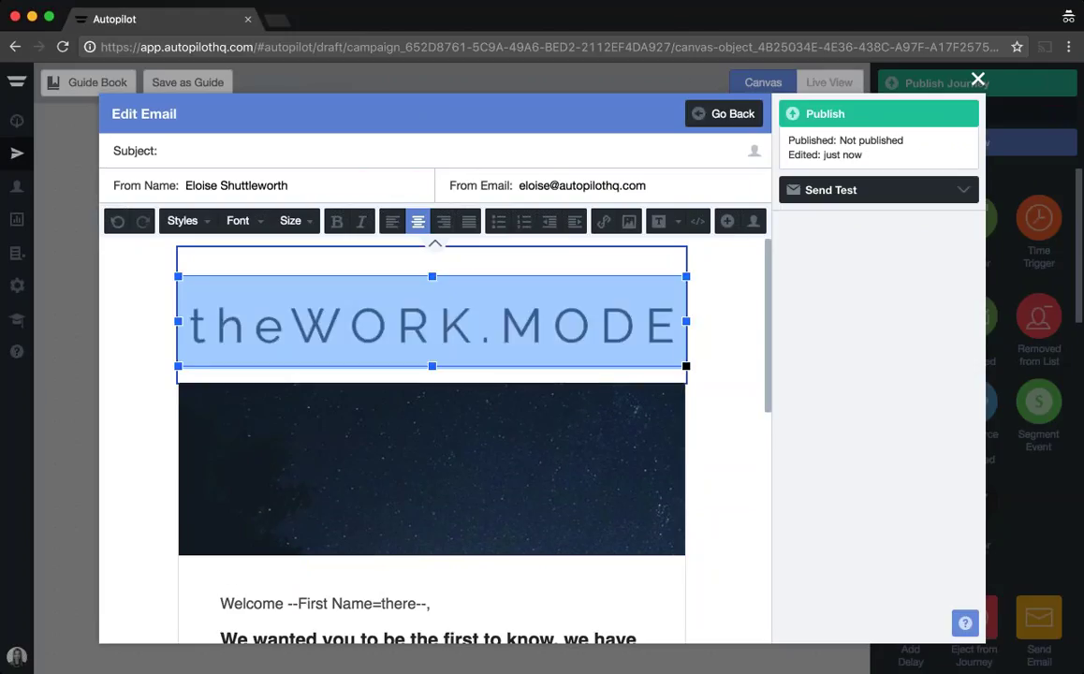
pyautogui.moveTo(687, 367); pyautogui.dragTo(276, 289)
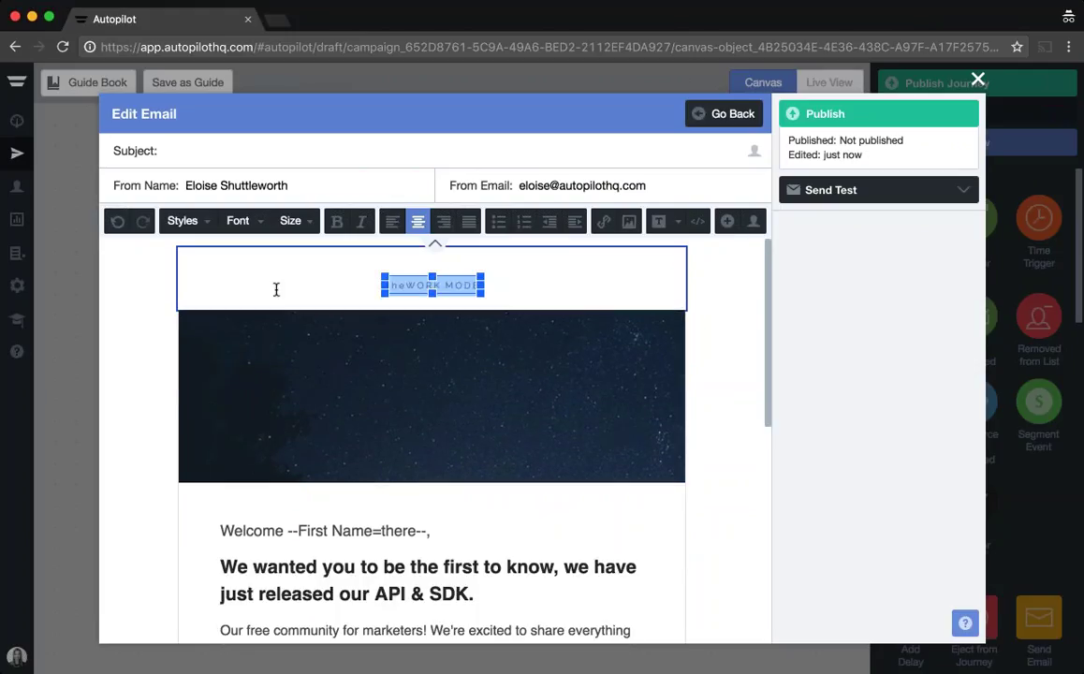
pyautogui.click(431, 394)
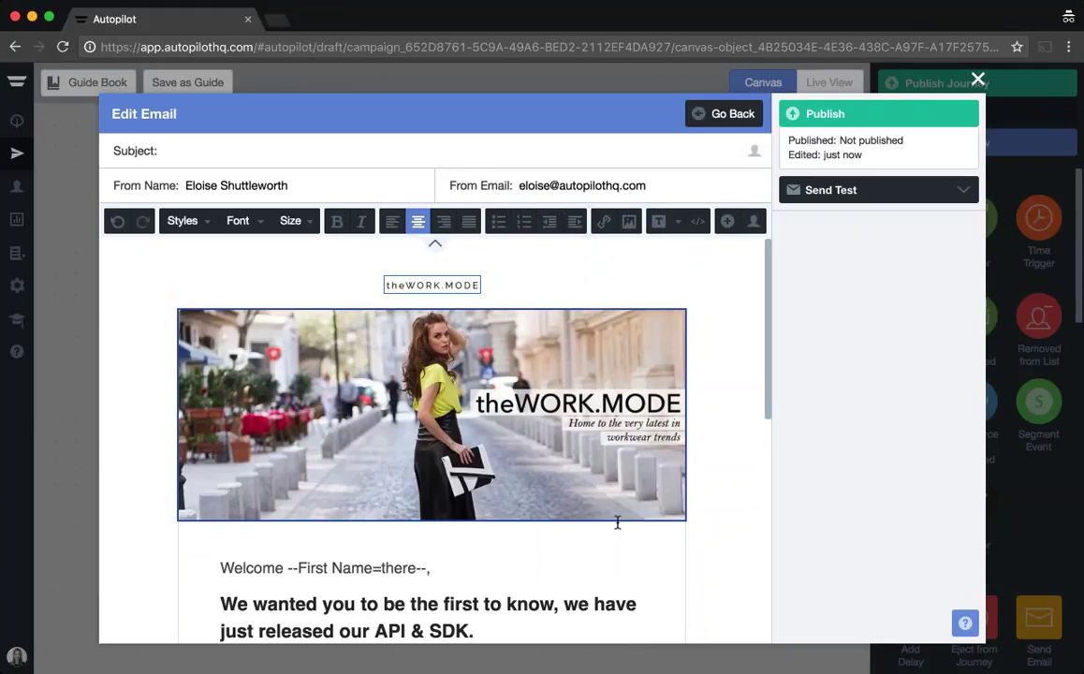
pyautogui.scroll(-3, 617, 522)
pyautogui.moveTo(222, 393); pyautogui.dragTo(284, 393)
# Step: Change the greeting to 'Hi' and the heading to 'Thank you for signing up to our newsletter!'
pyautogui.write('Hi')
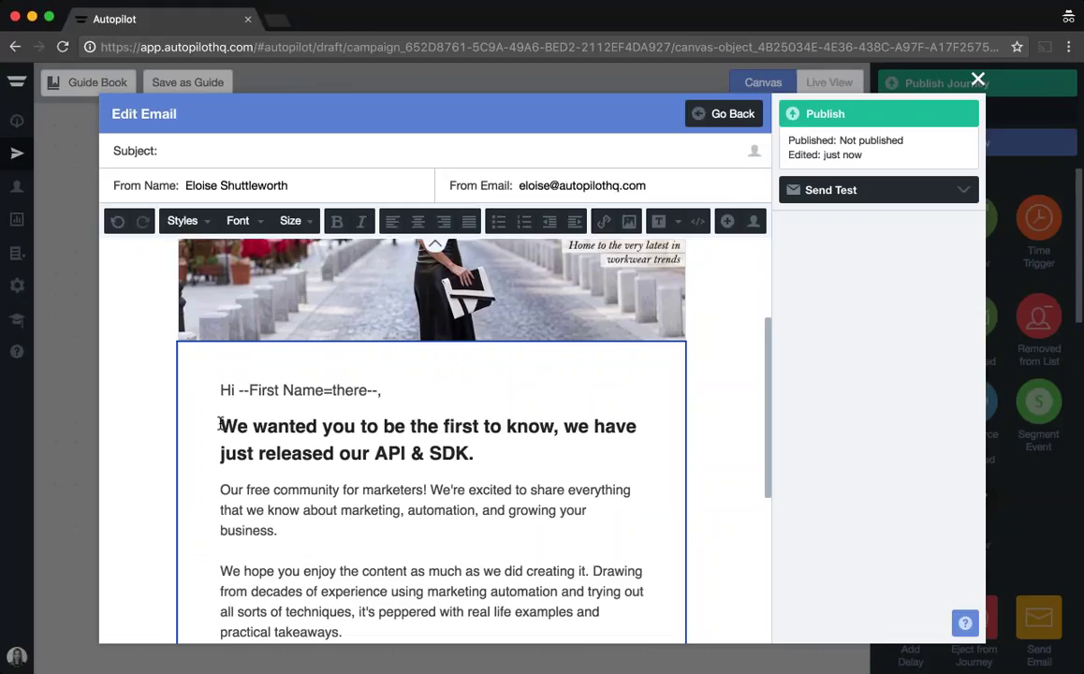
pyautogui.moveTo(221, 426); pyautogui.dragTo(470, 454)
pyautogui.write('Thank you for signing up to our newsletter!')
pyautogui.hotkey('shift', 'Right')
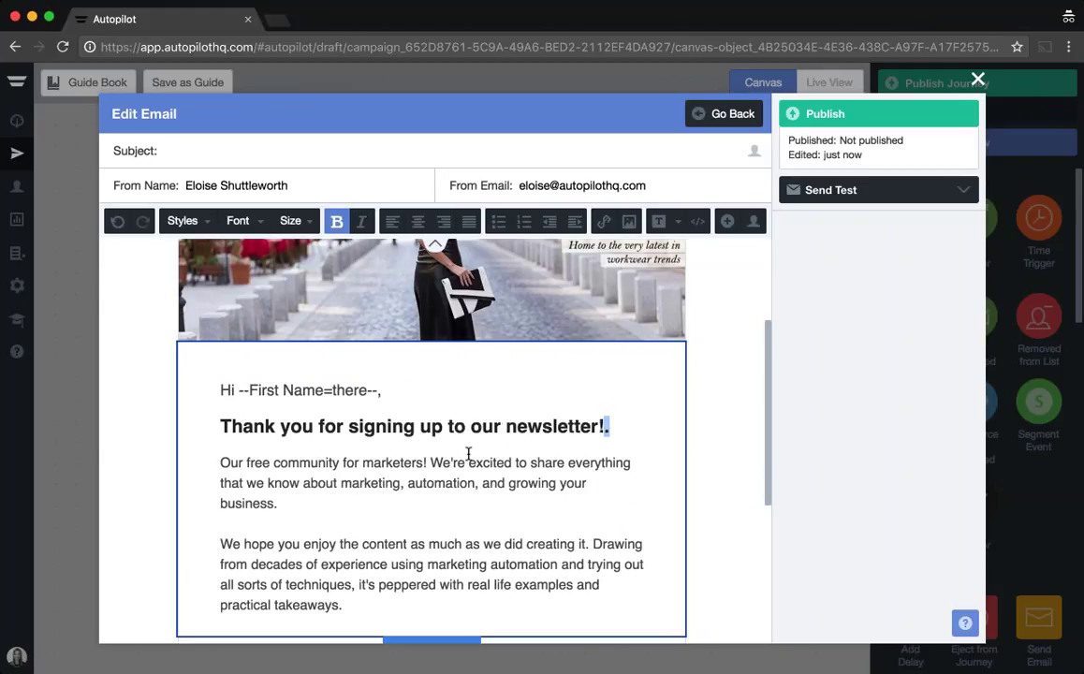
pyautogui.press('BackSpace')
# Step: Replace the old body paragraphs with the pasted theWORK.MODE welcome text, removing extra blank lines
pyautogui.moveTo(221, 464); pyautogui.dragTo(345, 601)
pyautogui.press('BackSpace')
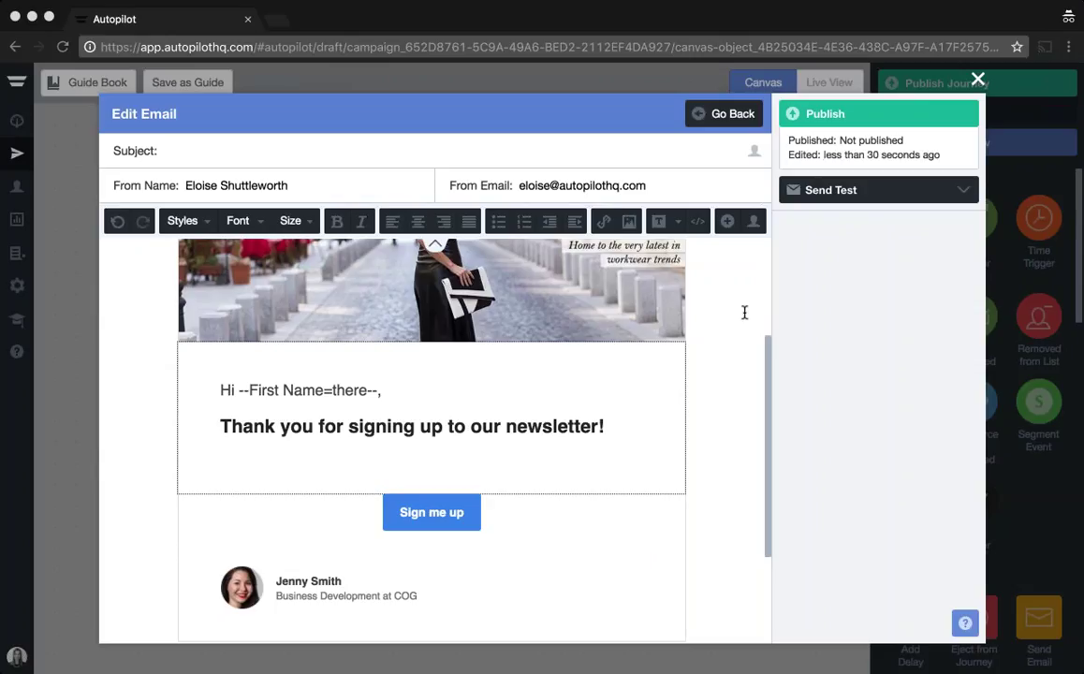
pyautogui.click(224, 458)
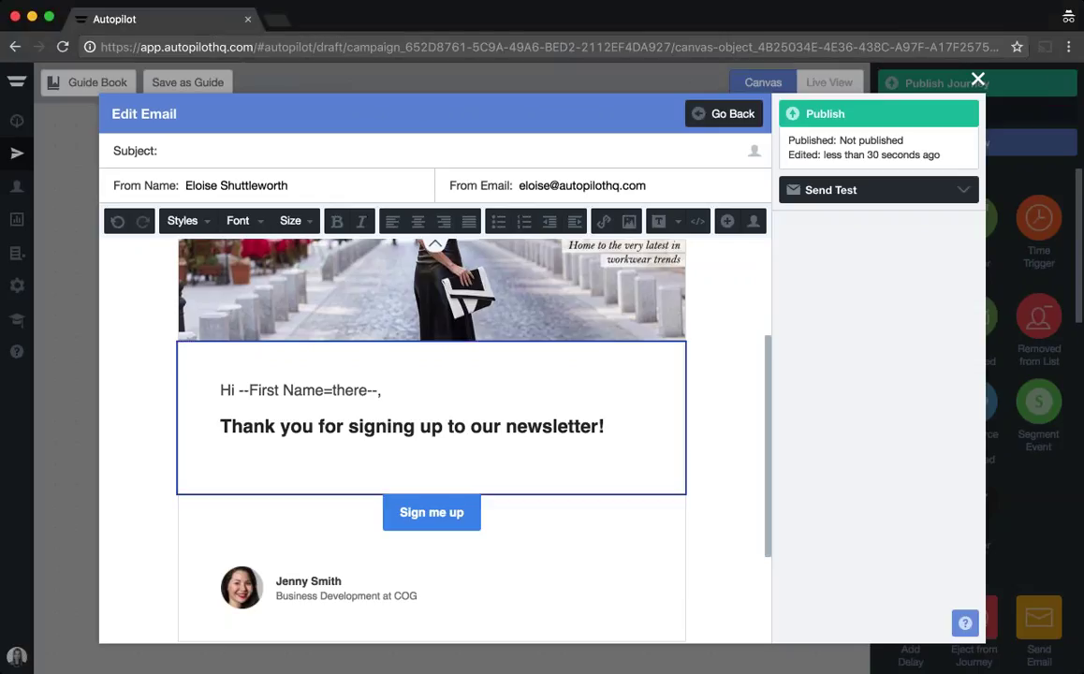
pyautogui.write('We’re pleased to welcome you to theWORK.MODE community!  Every week you will receive the latest in work-wear inspiration, direct to your inbox. Shop the latest trends, hear from our passionate community members, and get the inside scoop on upcoming ‘must have’ pieces.  Can’t wait till then to shop? Why not start right now…')
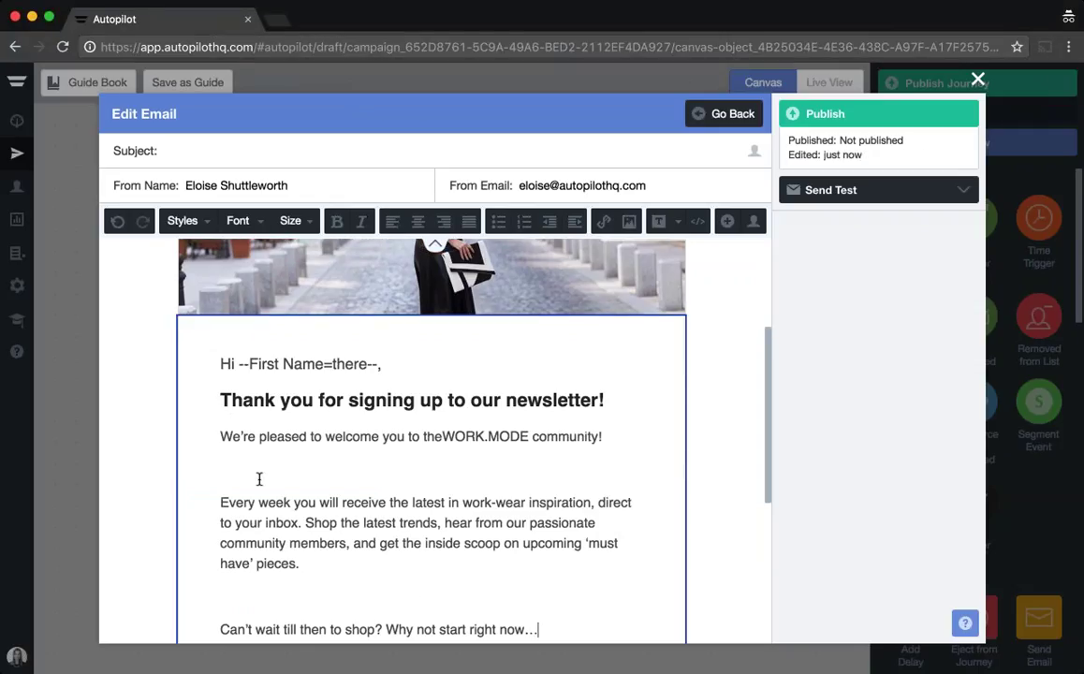
pyautogui.click(248, 472)
pyautogui.press('BackSpace')
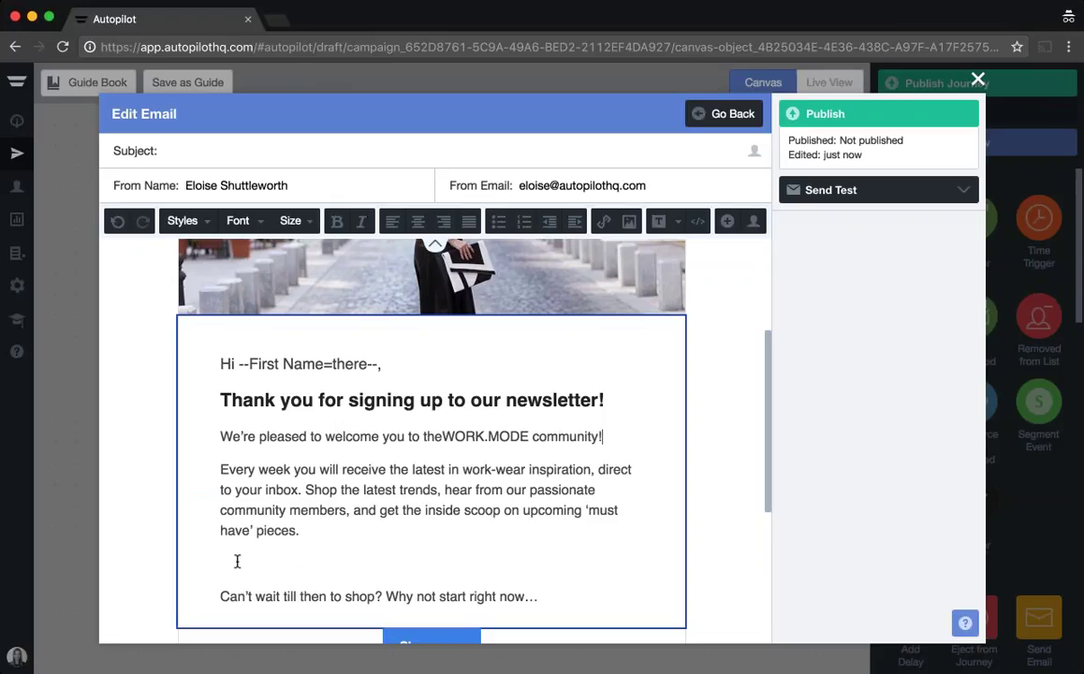
pyautogui.click(235, 562)
pyautogui.press('BackSpace')
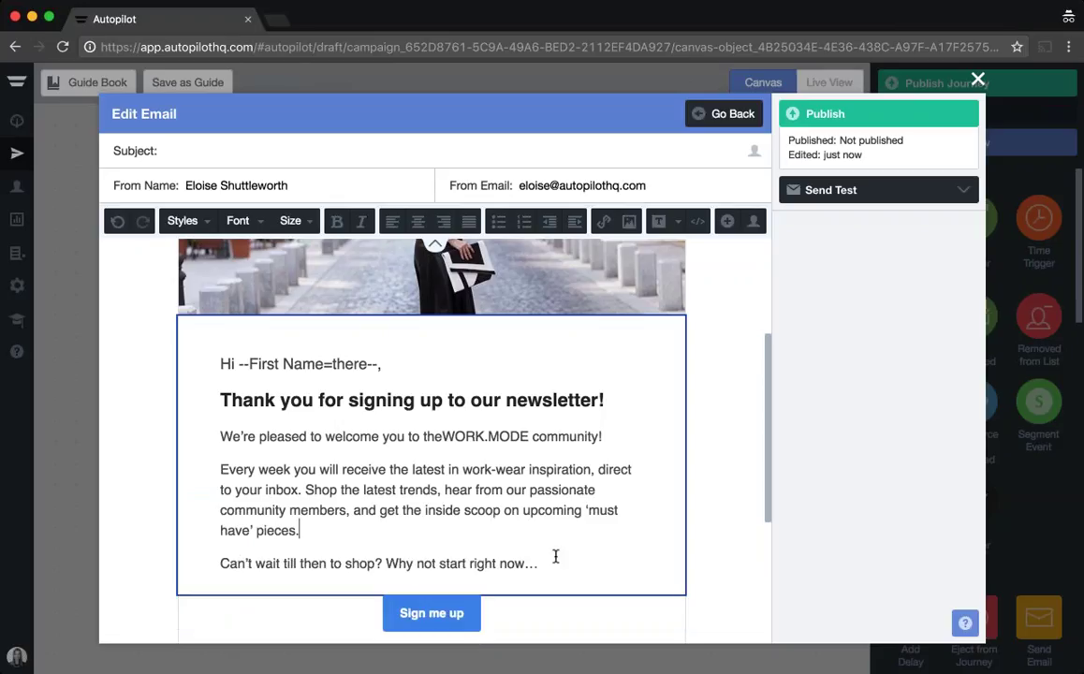
pyautogui.click(721, 561)
pyautogui.scroll(-3, 431, 430)
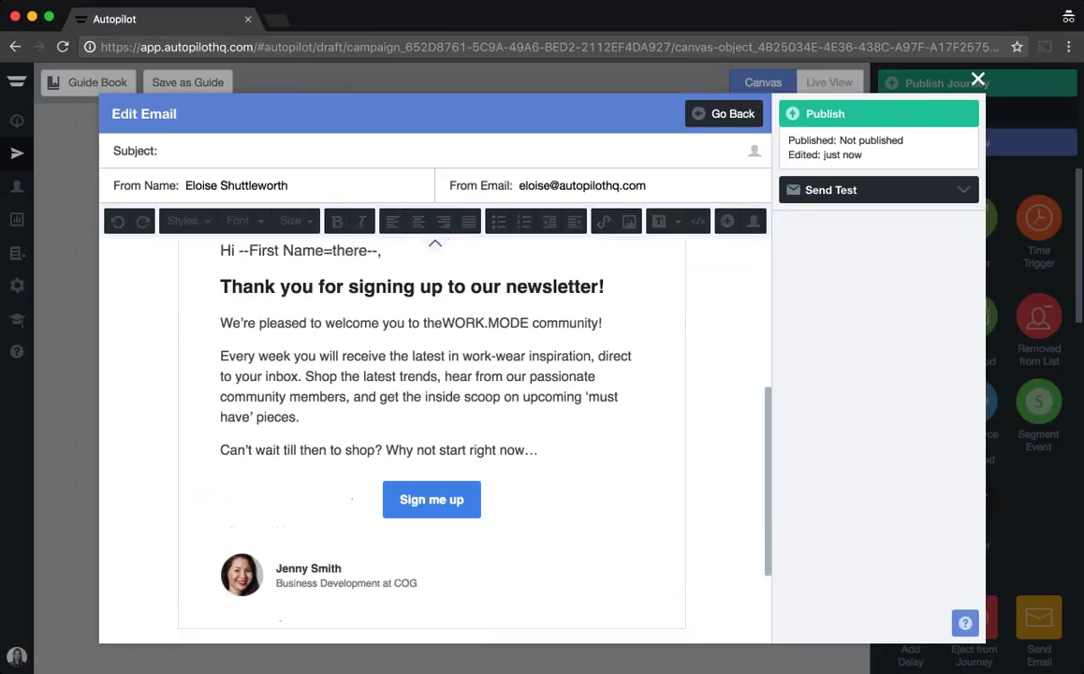
# Step: Relabel the call-to-action button 'Shop Now'
pyautogui.click(407, 499)
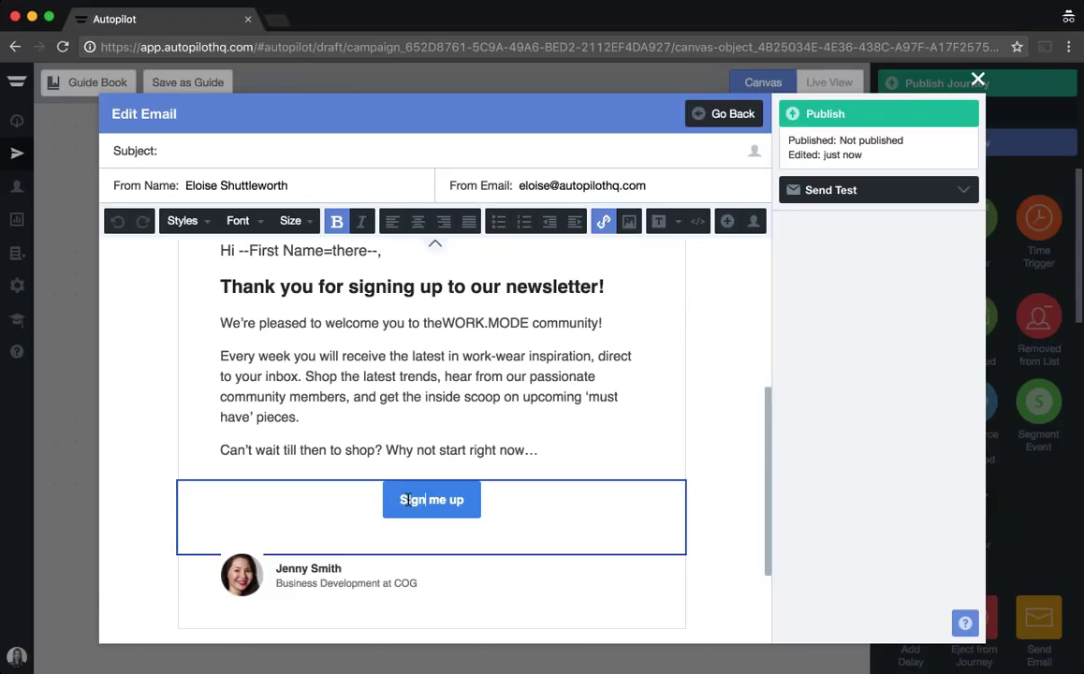
pyautogui.write('hop Now')
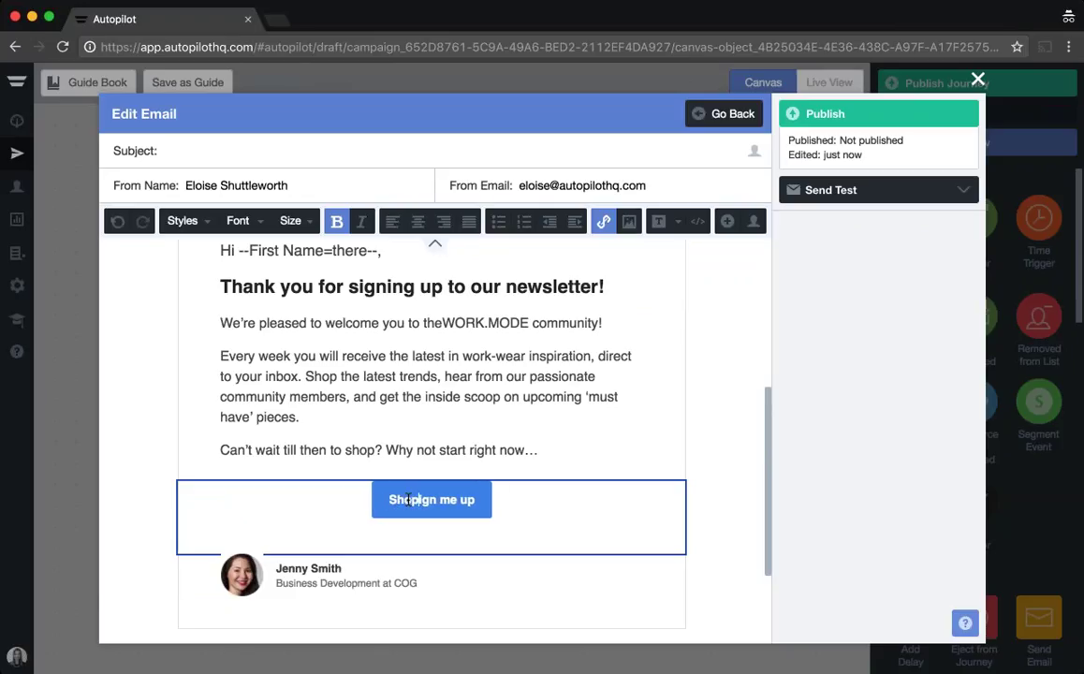
pyautogui.hotkey('shift', 'Right')
pyautogui.hotkey('shift', 'Right')
pyautogui.hotkey('shift', 'Right')
pyautogui.hotkey('shift', 'Right')
pyautogui.hotkey('shift', 'Right')
pyautogui.hotkey('shift', 'Right')
pyautogui.hotkey('shift', 'Right')
pyautogui.hotkey('shift', 'Right')
pyautogui.hotkey('shift', 'Right')
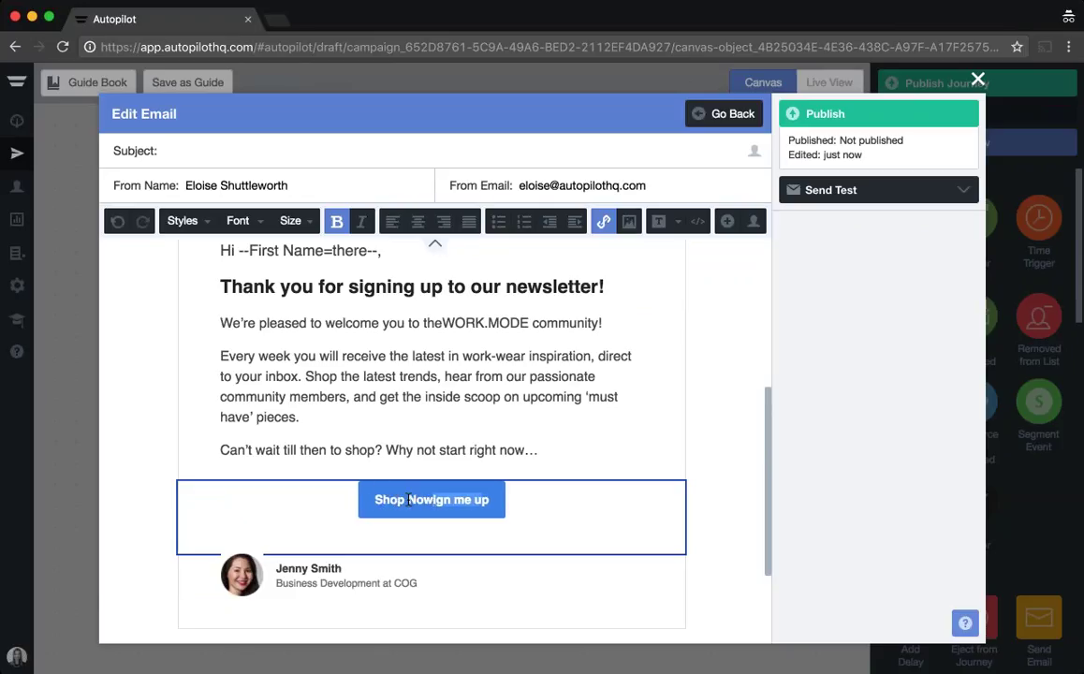
pyautogui.press('Delete')
pyautogui.moveTo(402, 499); pyautogui.dragTo(457, 500)
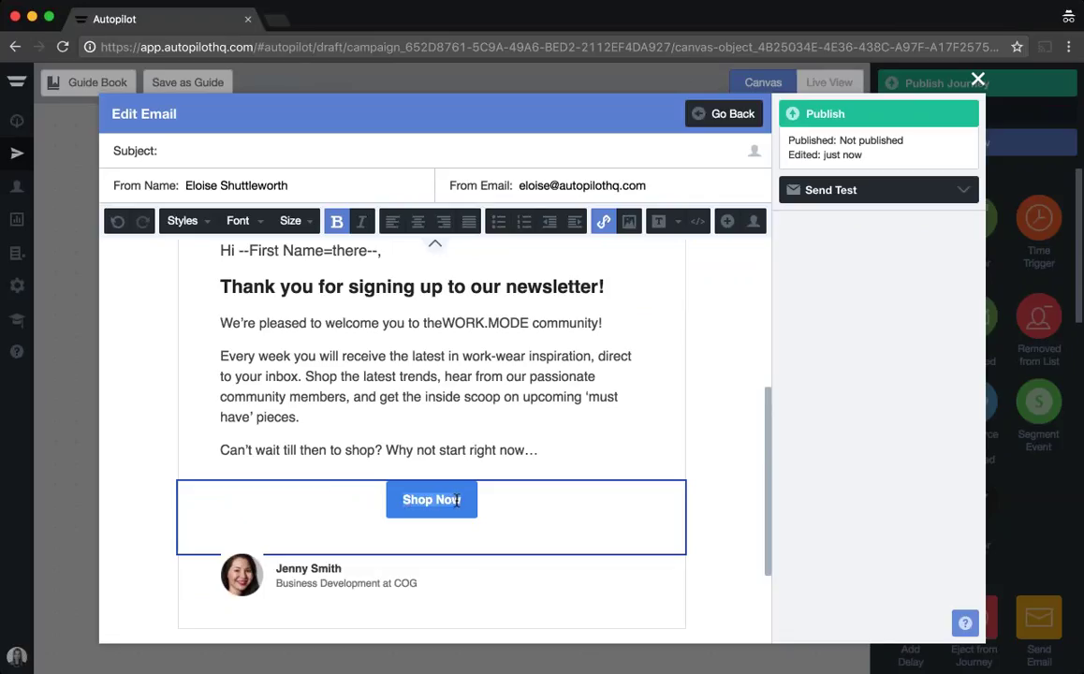
pyautogui.click(603, 222)
pyautogui.tripleClick(553, 299)
pyautogui.write('http://theworkmode.com')
pyautogui.press('Return')
# Step: Replace the signature name with the sender's name and make it bold
pyautogui.click(242, 575)
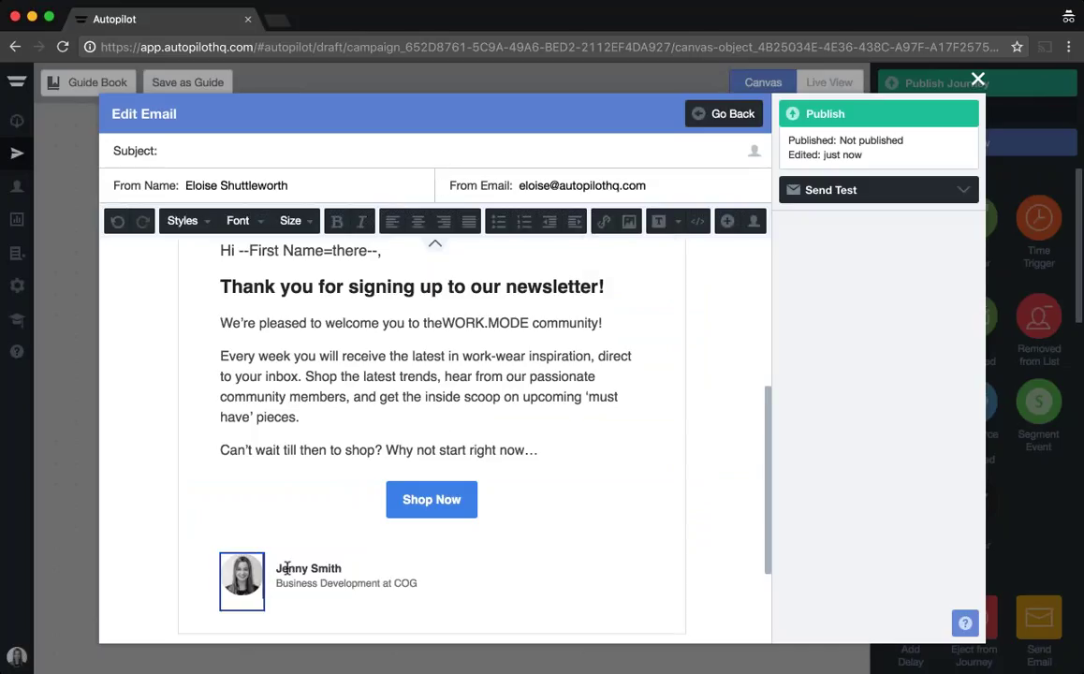
pyautogui.moveTo(277, 568); pyautogui.dragTo(354, 568)
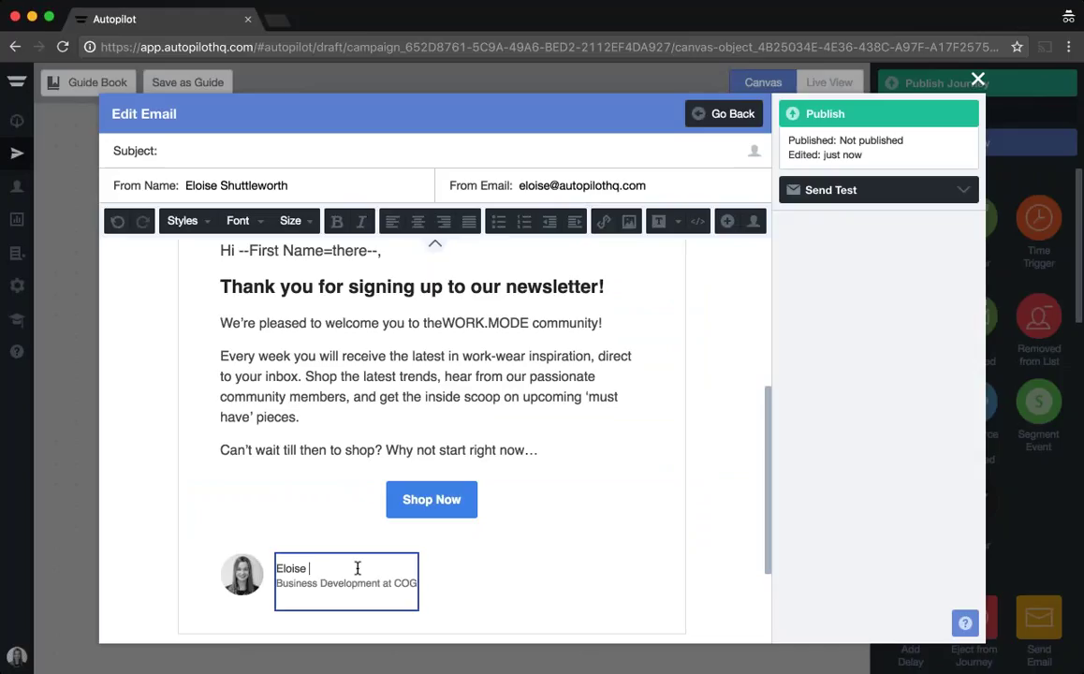
pyautogui.moveTo(371, 568); pyautogui.dragTo(272, 564)
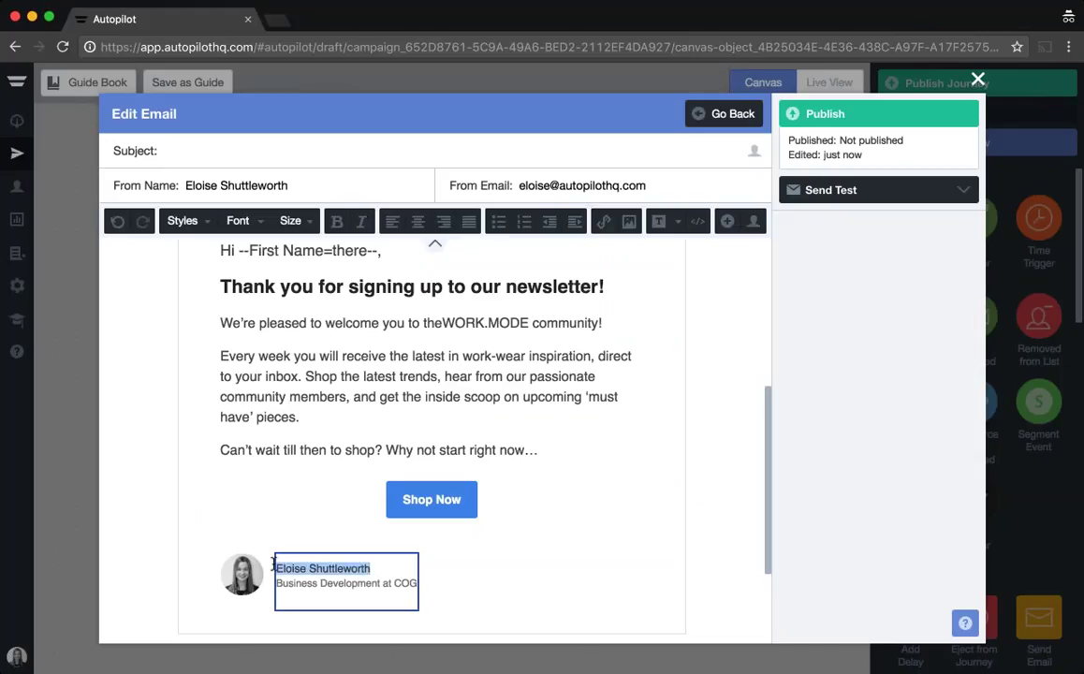
pyautogui.click(337, 221)
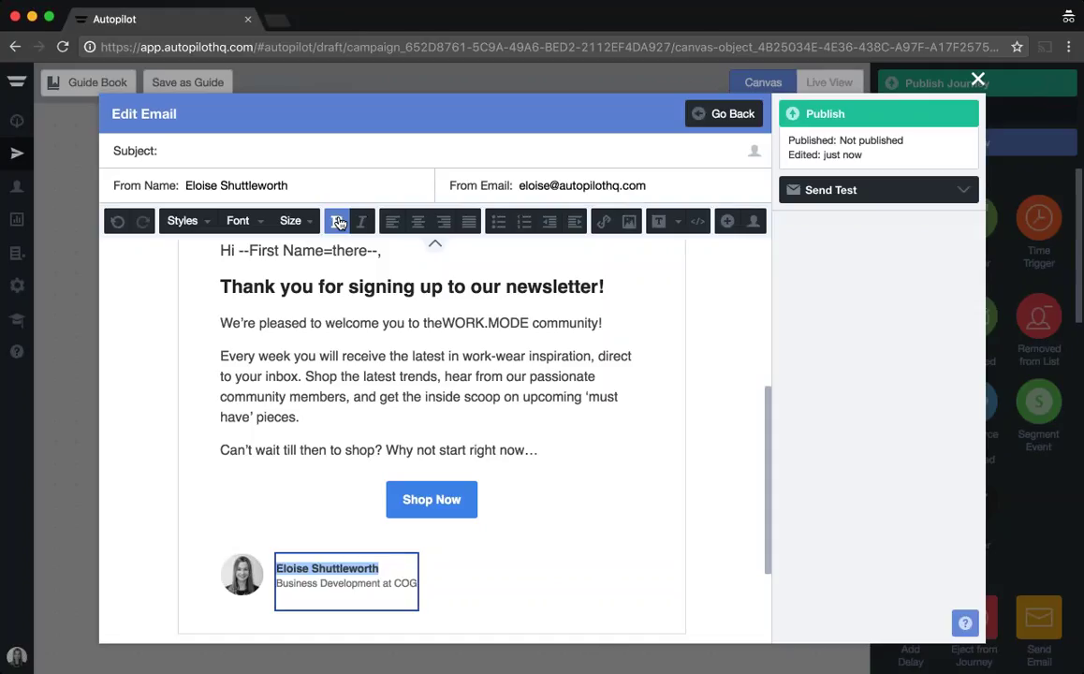
# Step: Change the signature title to 'Customer Success Manager, Autopilot'
pyautogui.moveTo(276, 584); pyautogui.dragTo(438, 580)
pyautogui.write('Custome')
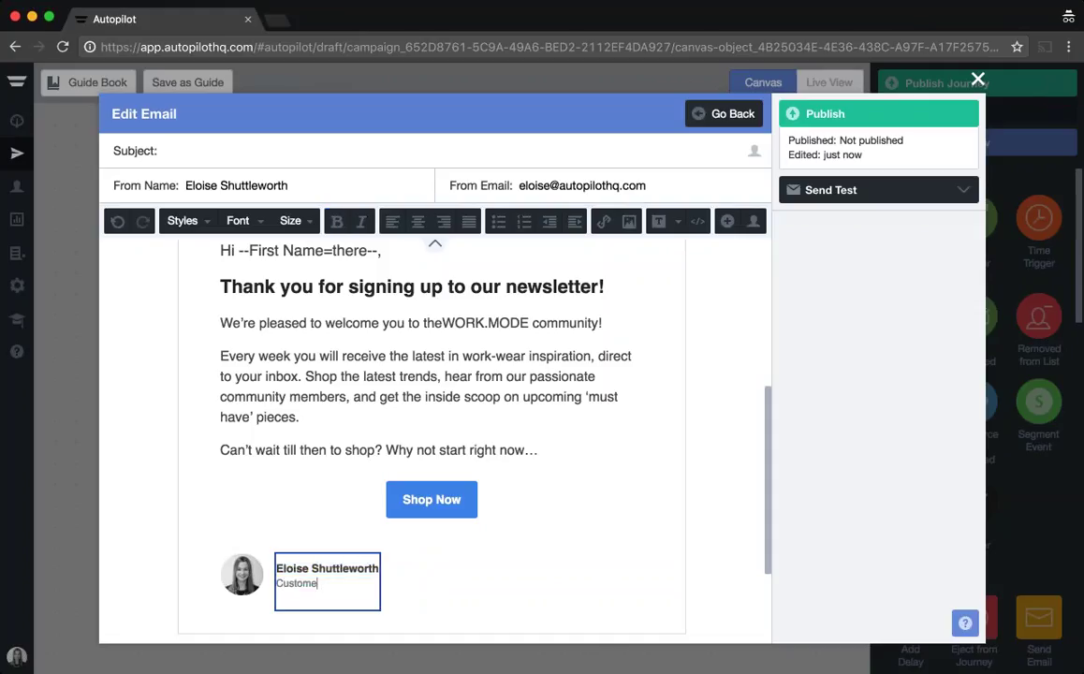
pyautogui.write('r Success Manag')
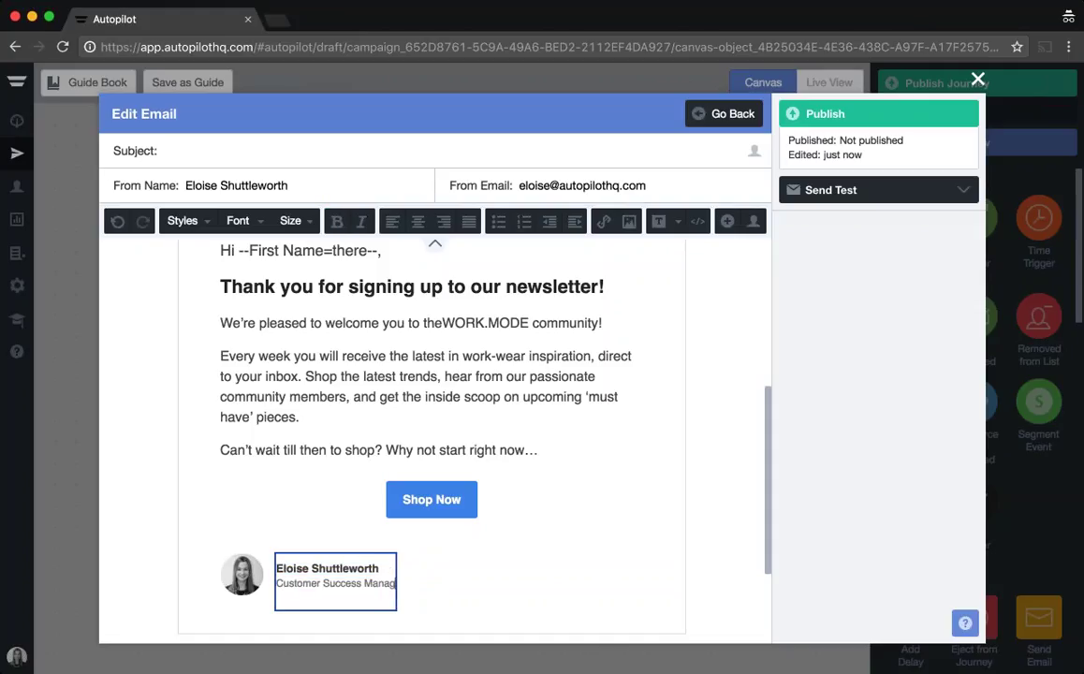
pyautogui.write('er, Autopilot')
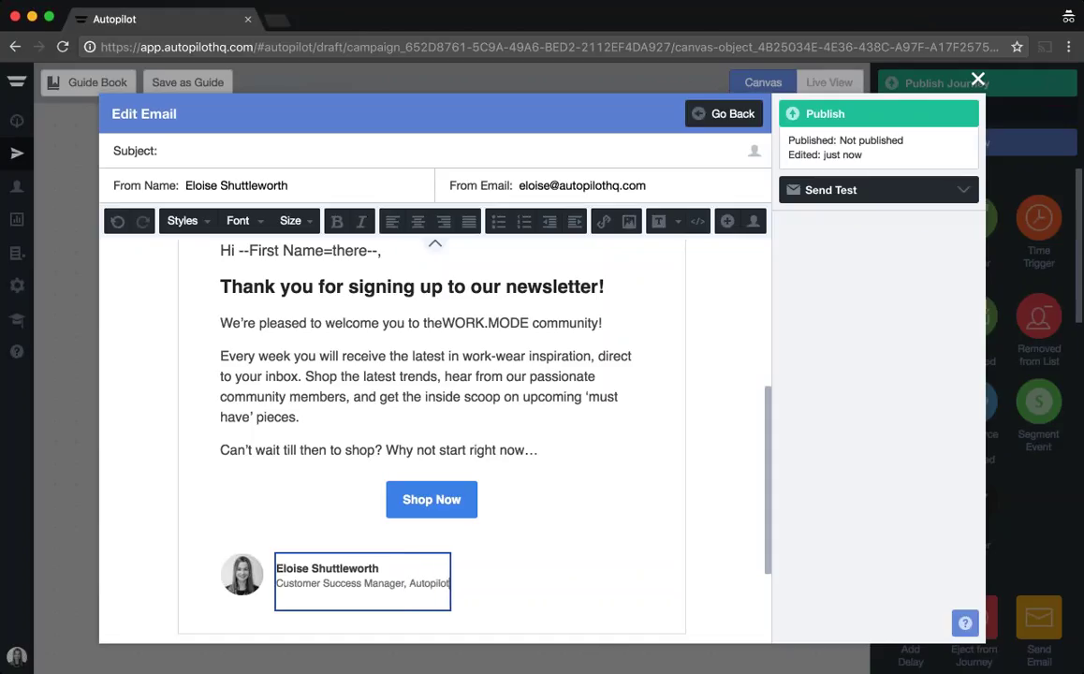
pyautogui.moveTo(767, 538); pyautogui.dragTo(761, 494)
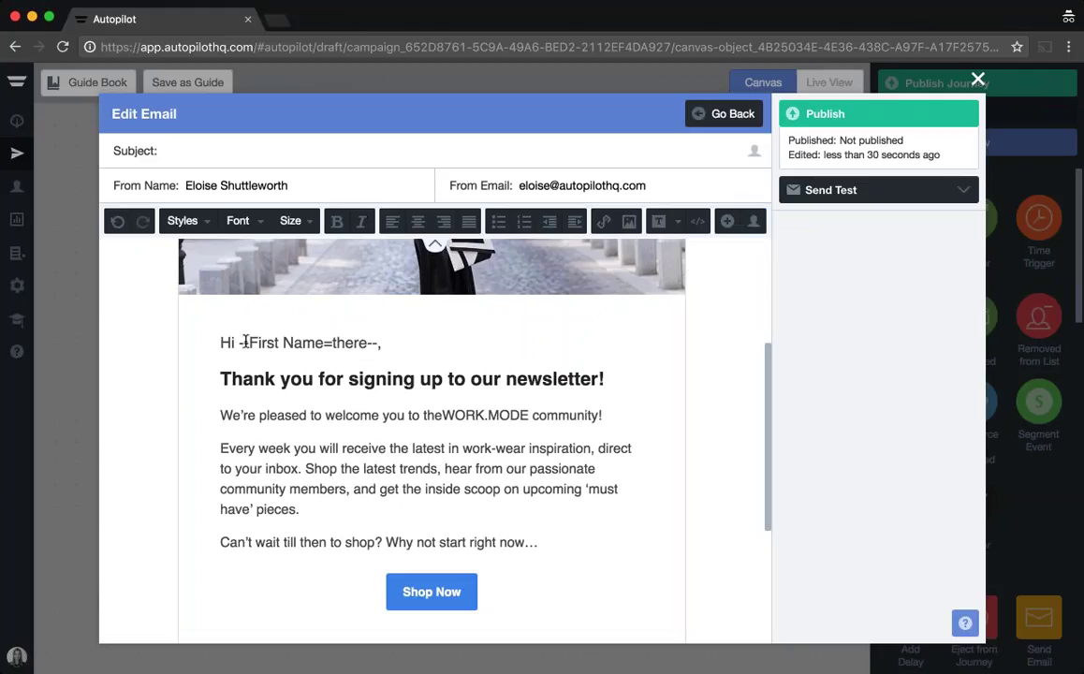
# Step: Replace the greeting's --First Name=there-- placeholder with the plain First Name variable
pyautogui.moveTo(239, 343); pyautogui.dragTo(378, 346)
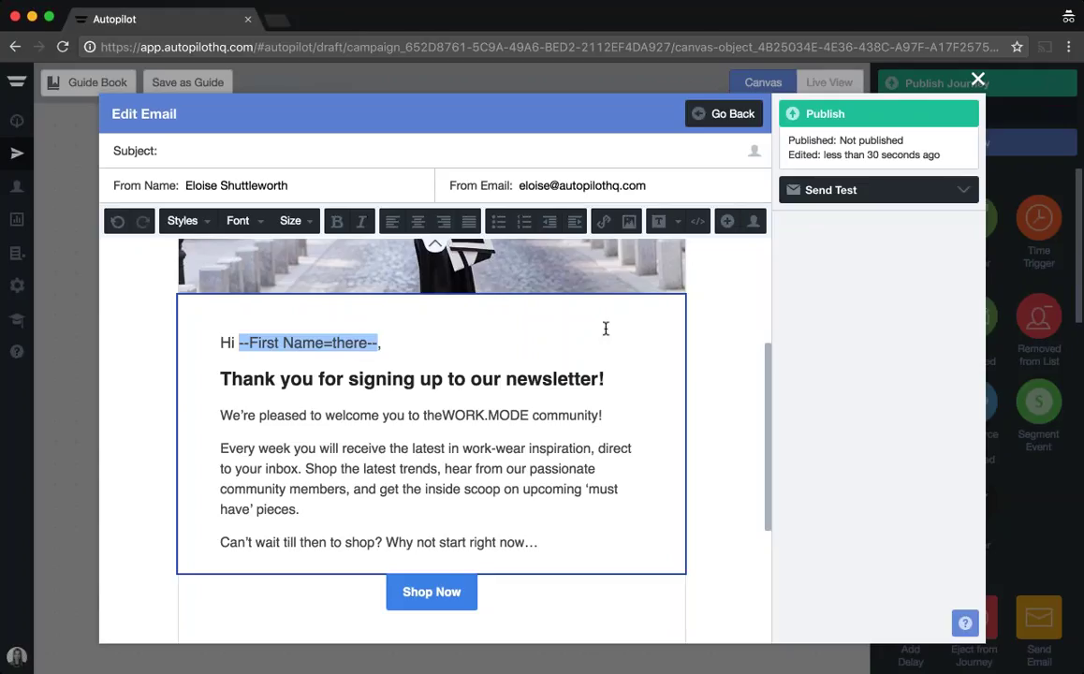
pyautogui.click(753, 221)
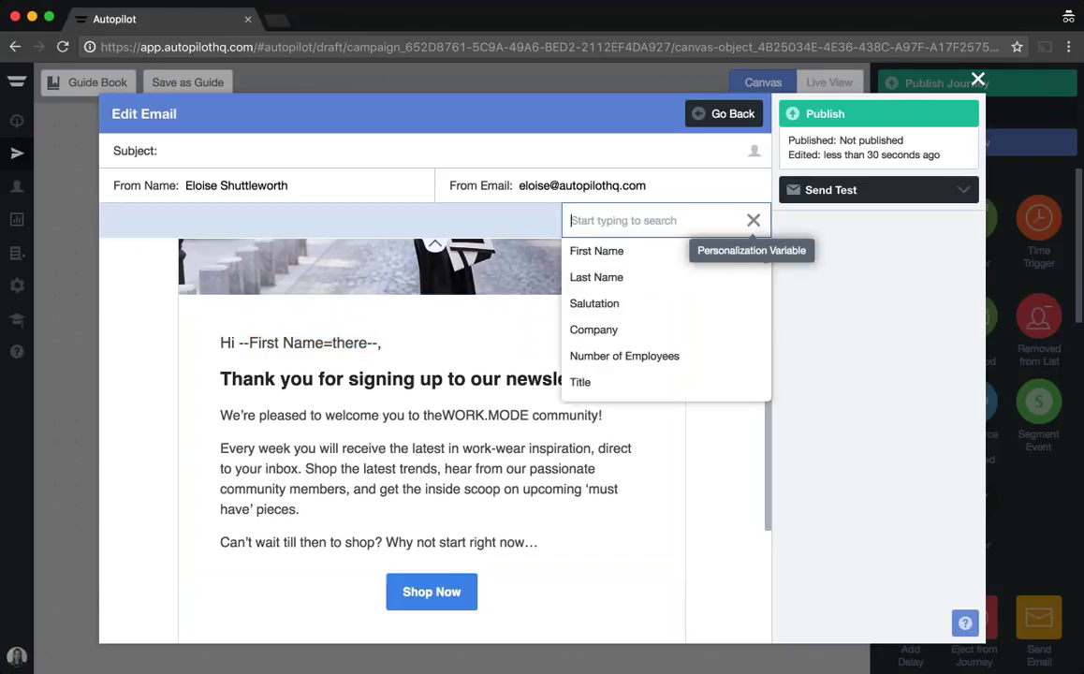
pyautogui.click(571, 254)
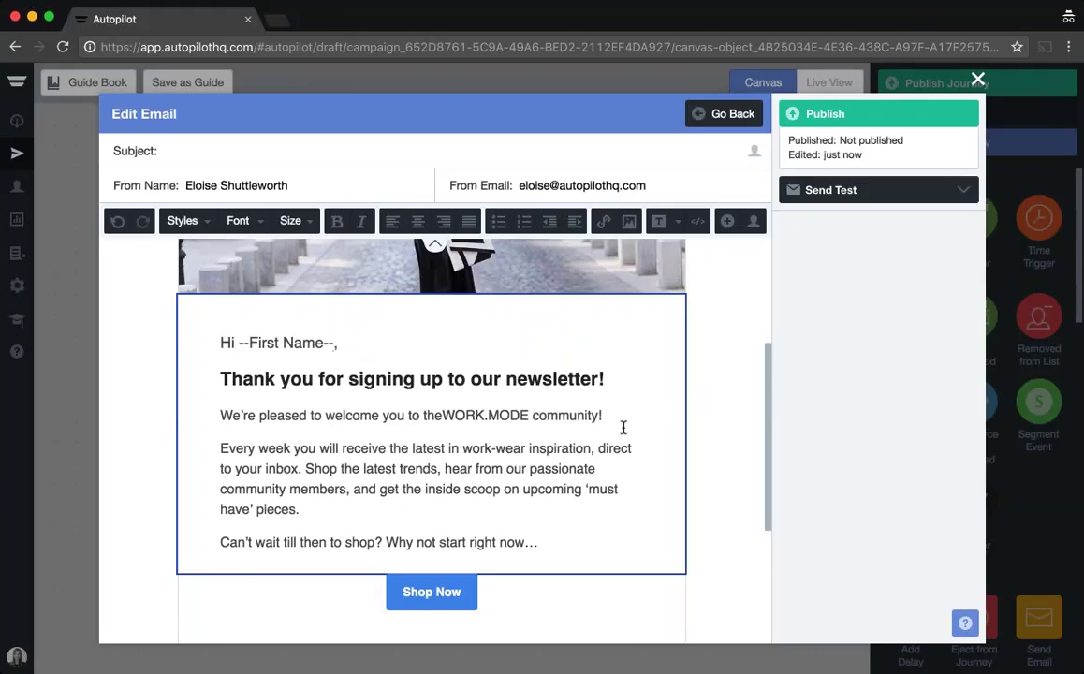
pyautogui.scroll(3, 408, 356)
# Step: Set the subject to 'Hi --First Name--: Thank you for subscribing!' using the First Name variable
pyautogui.click(235, 138)
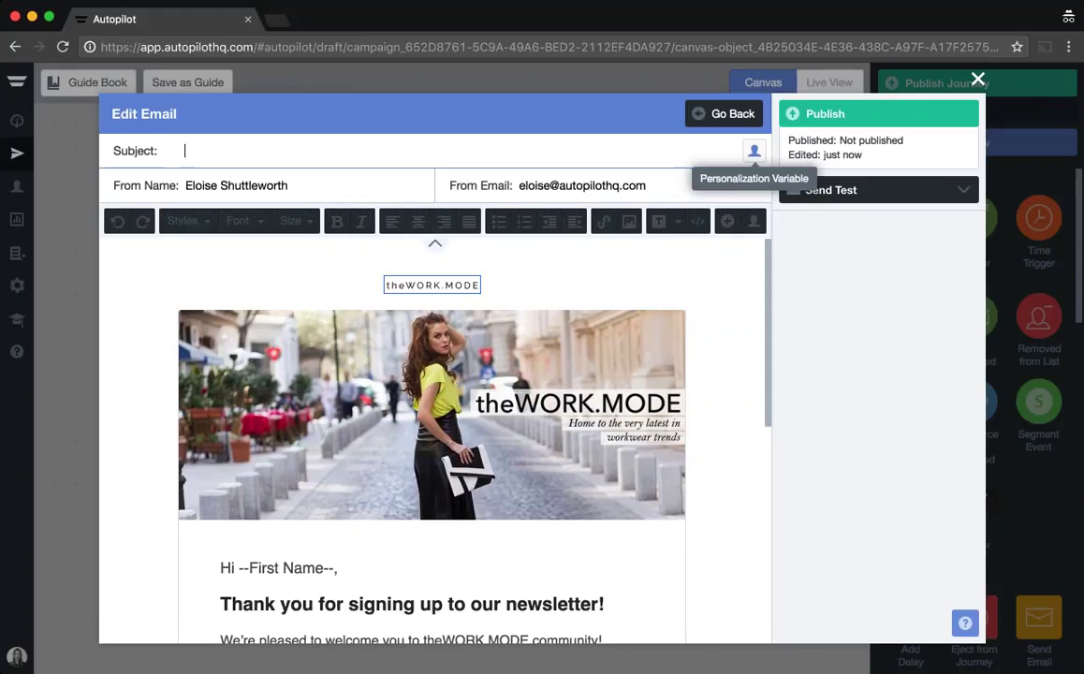
pyautogui.write('Hi')
pyautogui.click(754, 149)
pyautogui.click(665, 187)
pyautogui.write(': Thank you for su')
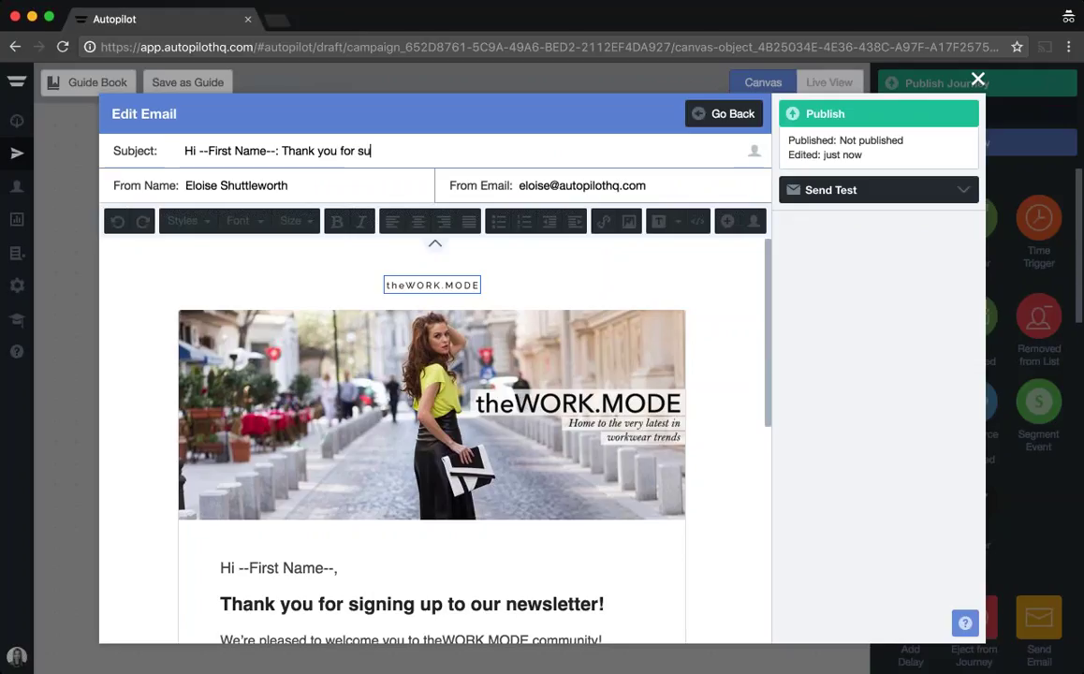
pyautogui.write('bscribing!')
pyautogui.scroll(-4, 703, 453)
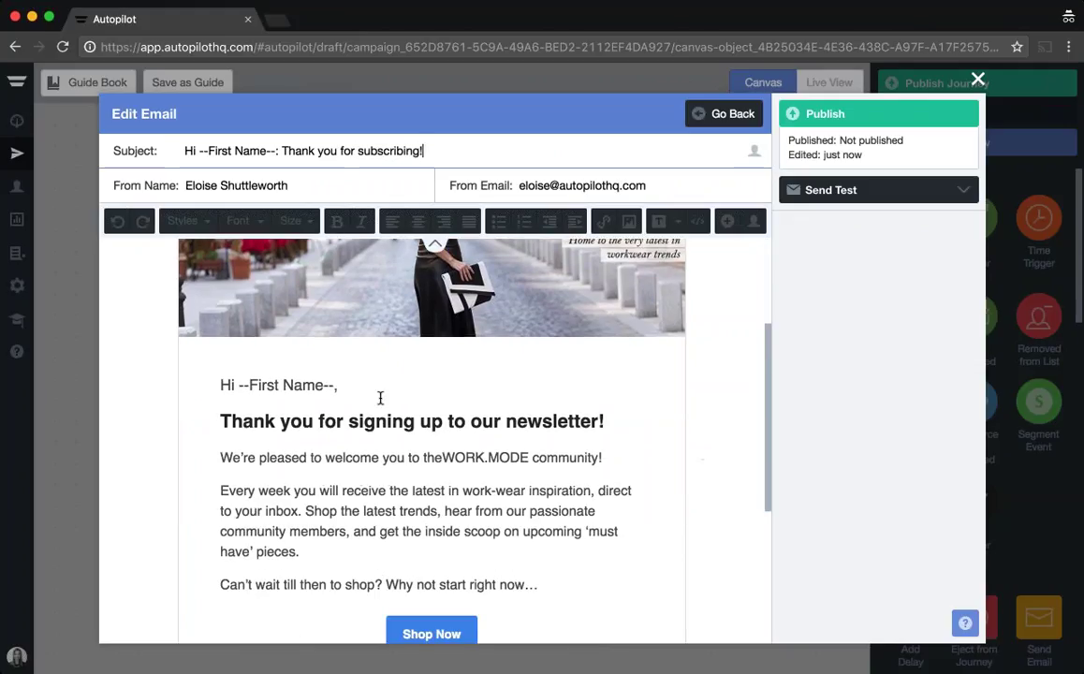
pyautogui.click(360, 382)
# Step: Replace the footer's unsubscribe text with 'please remove me from this mailing list!'
pyautogui.scroll(-6, 573, 529)
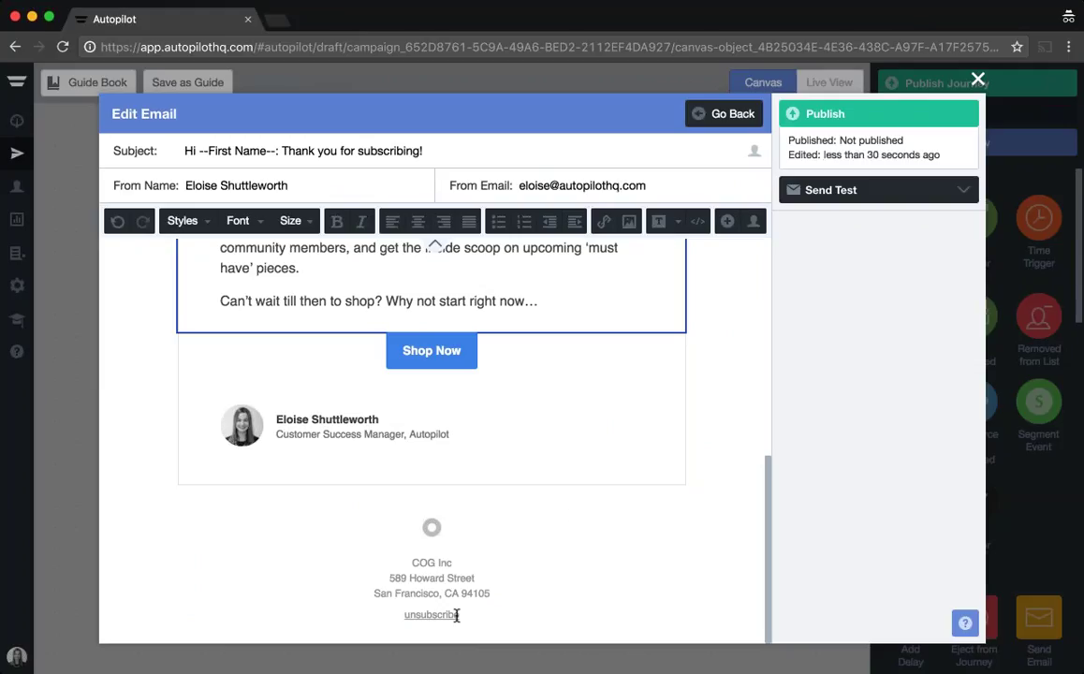
pyautogui.moveTo(402, 614); pyautogui.dragTo(475, 613)
pyautogui.write('please ')
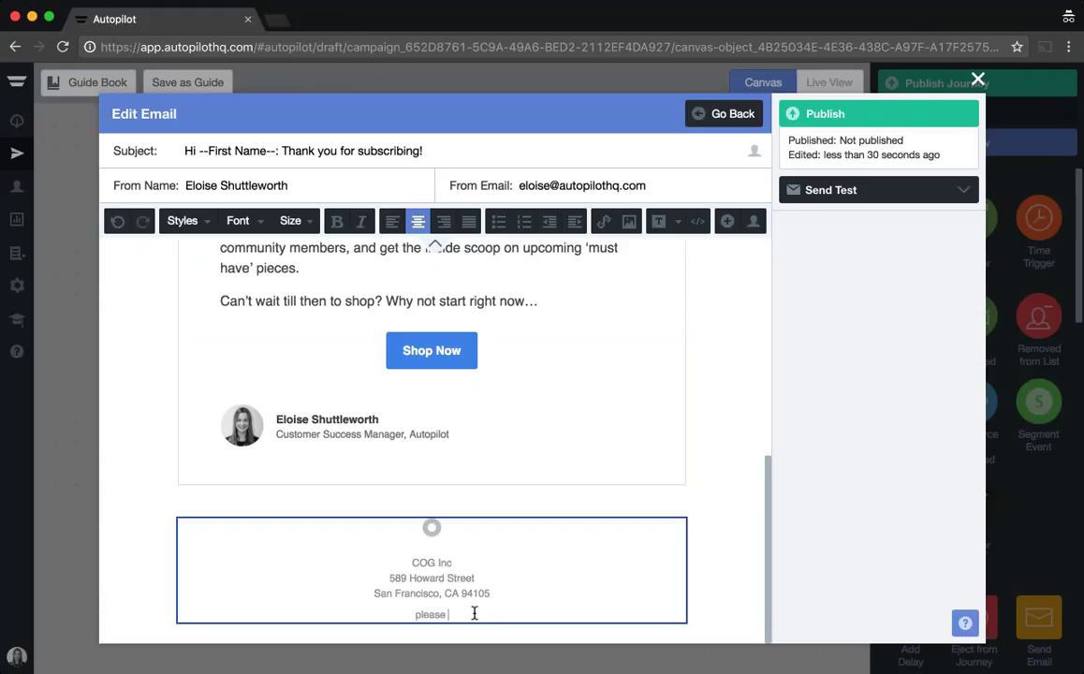
pyautogui.write('remove me from this mailing list!')
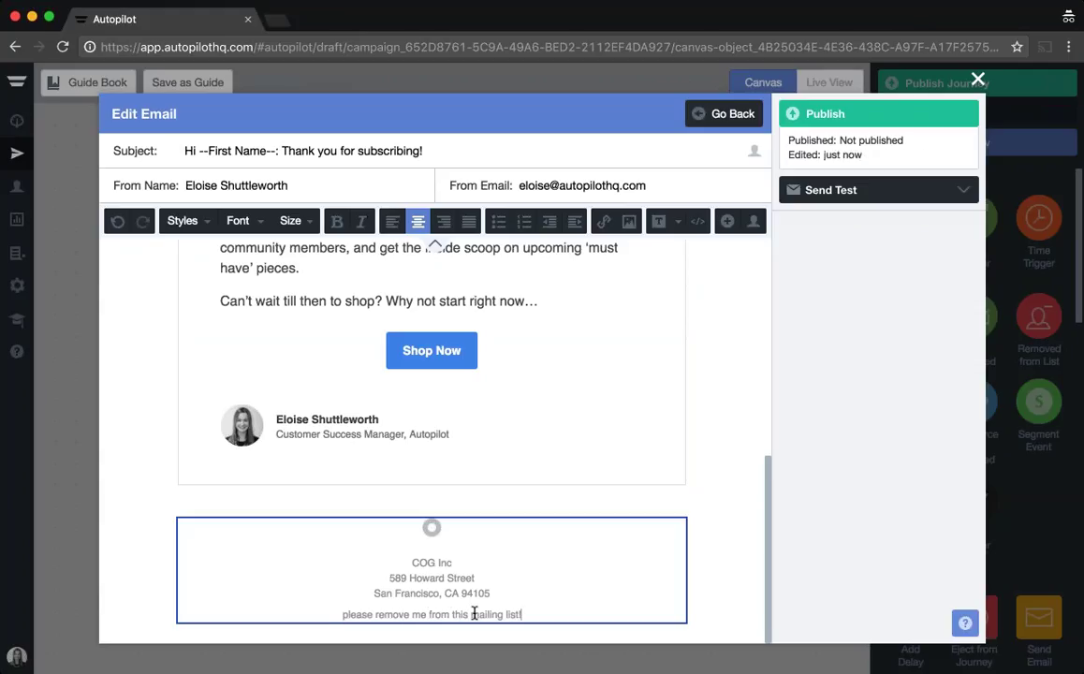
# Step: Turn the new footer sentence into an unsubscribe link
pyautogui.moveTo(343, 614); pyautogui.dragTo(591, 617)
pyautogui.click(727, 222)
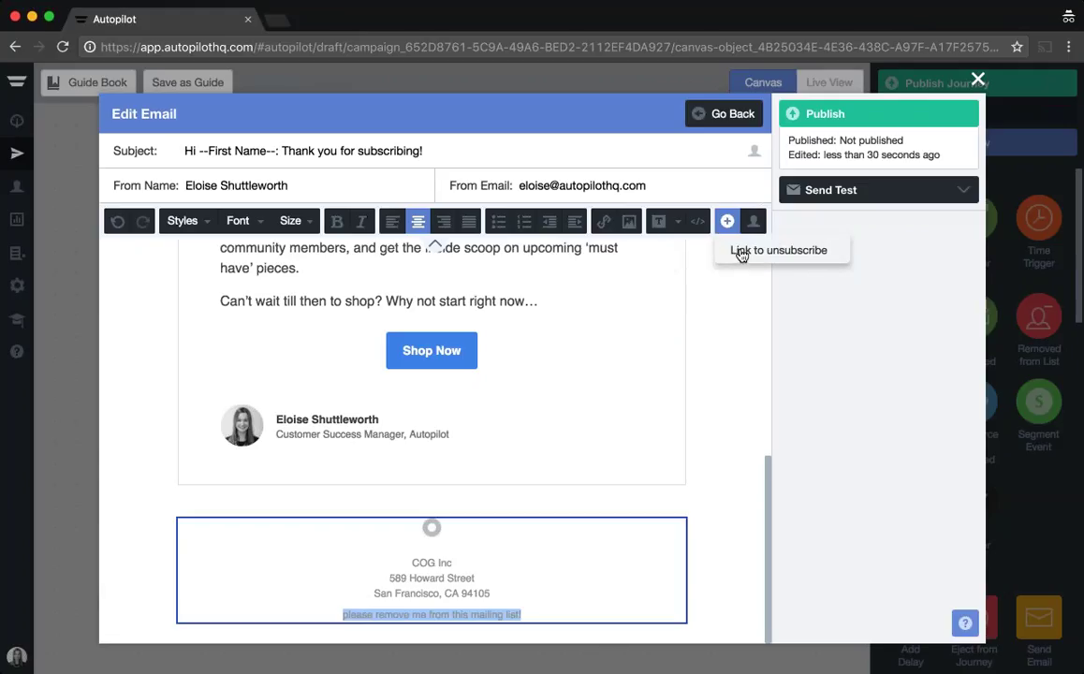
pyautogui.click(742, 251)
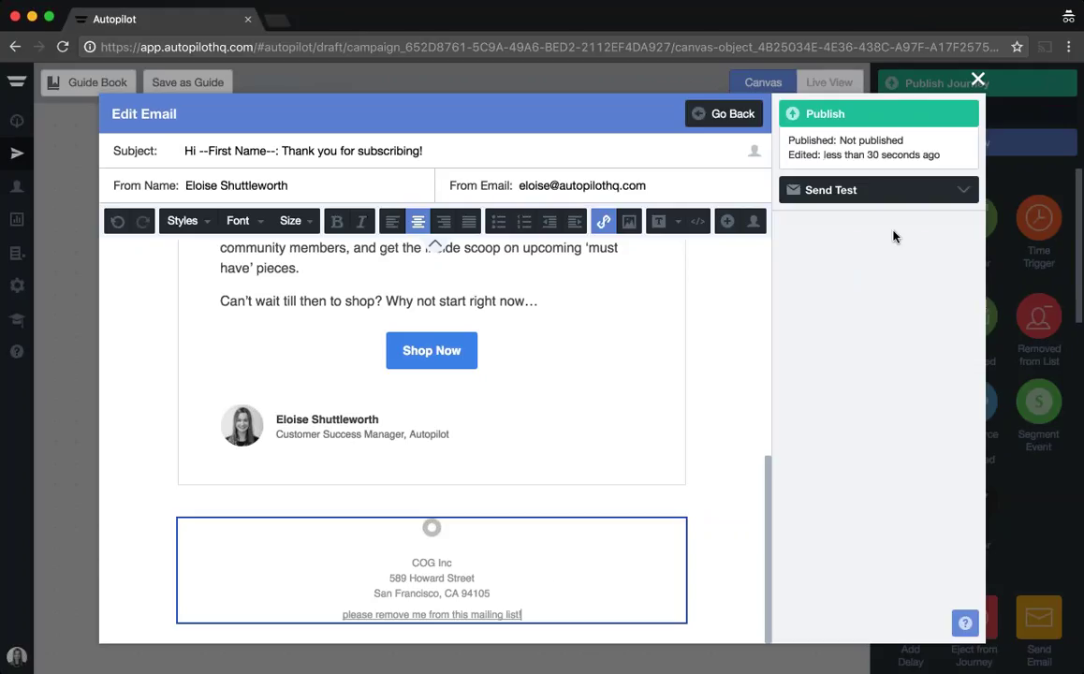
# Step: Review the Send Test settings: test recipient address and Random Contact for personalization
pyautogui.click(962, 192)
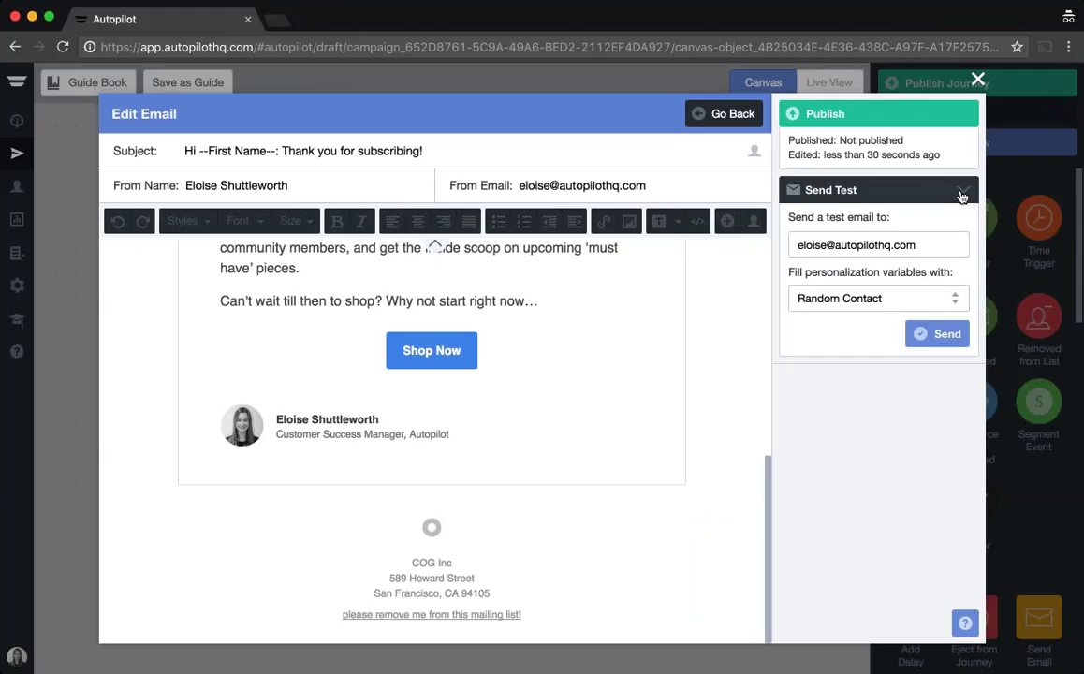
pyautogui.click(931, 241)
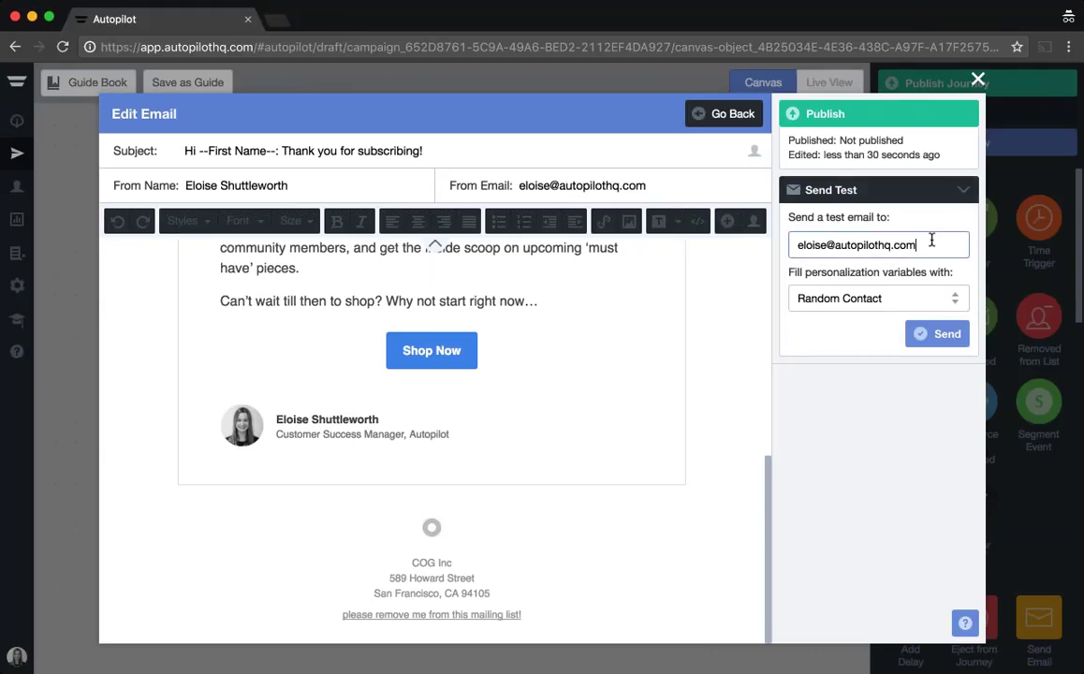
pyautogui.click(955, 300)
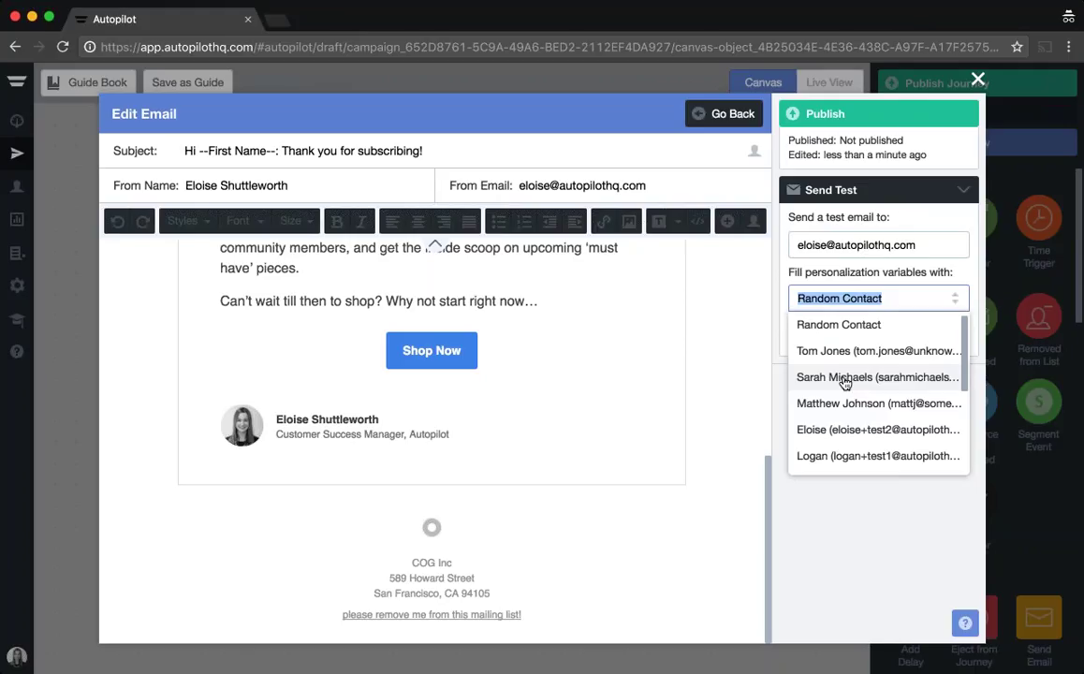
pyautogui.click(782, 390)
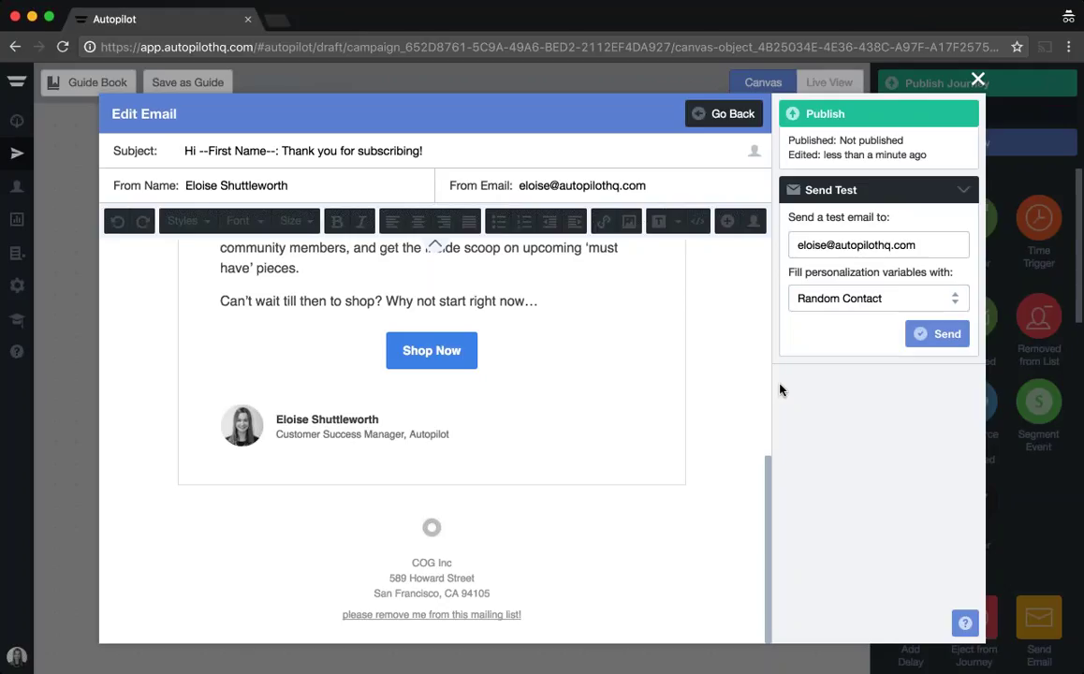
# Step: Publish the welcome email and attach it to the Send Email shape
pyautogui.scroll(3, 592, 375)
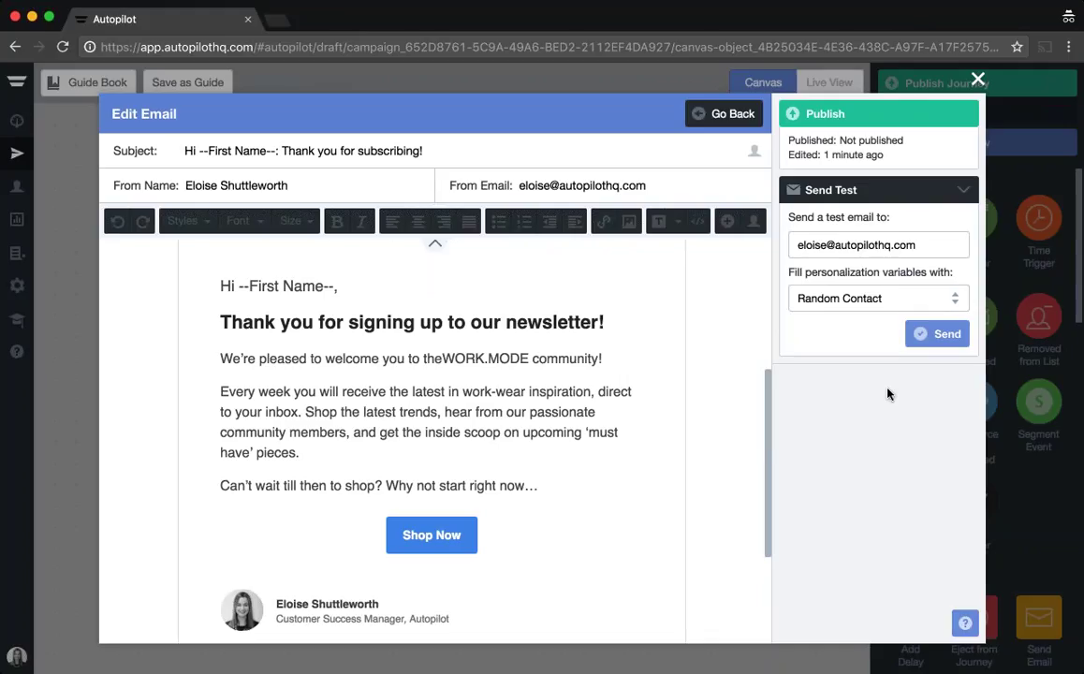
pyautogui.click(847, 116)
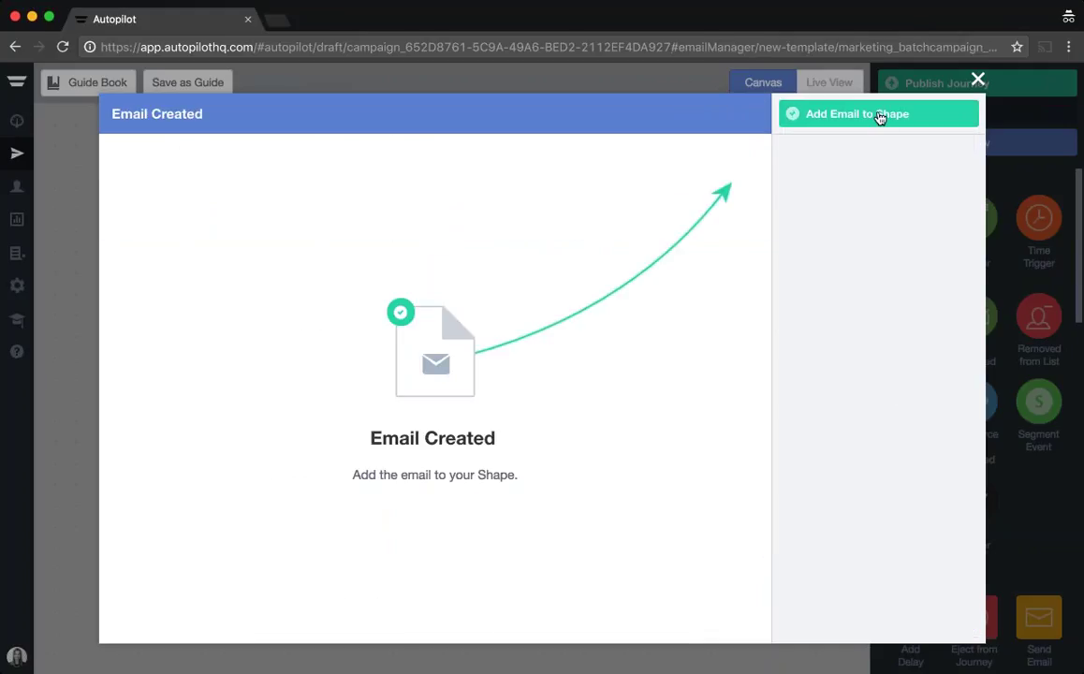
pyautogui.click(880, 116)
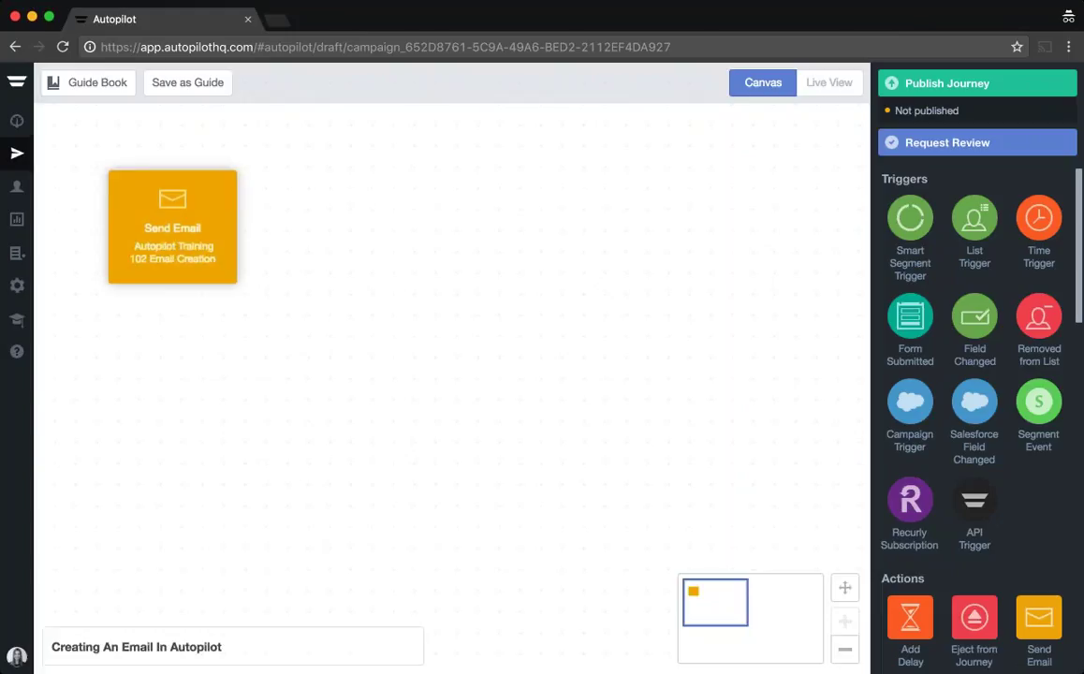
pyautogui.click(214, 234)
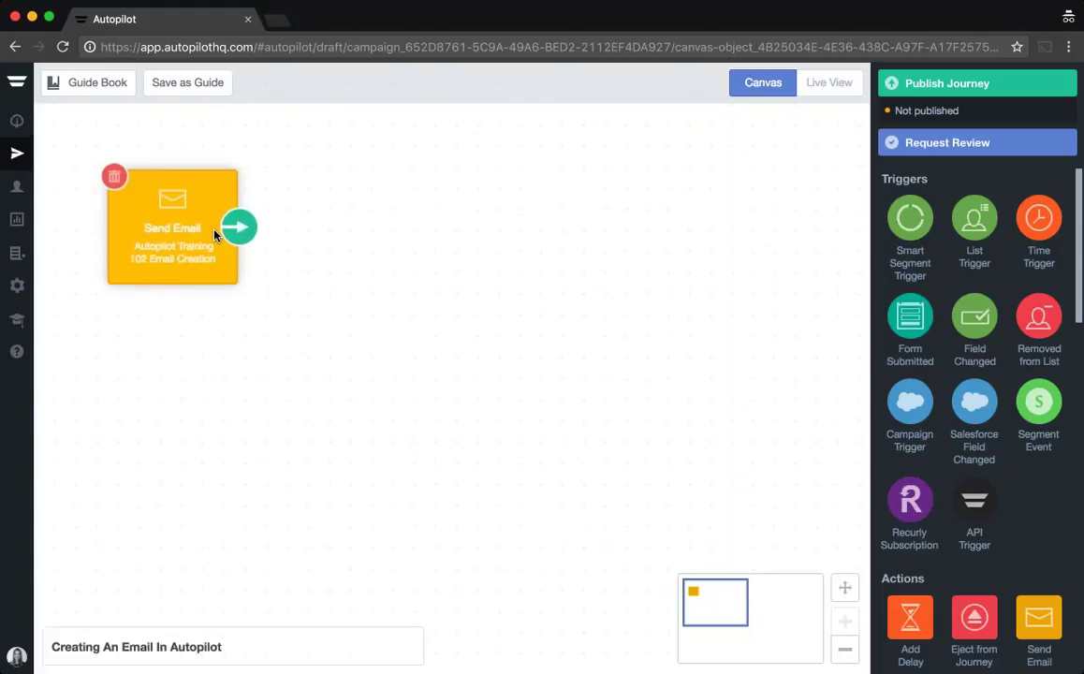
# Step: Reopen the Send Email shape's email, touch the greeting, then republish and exit the editor
pyautogui.click(215, 234)
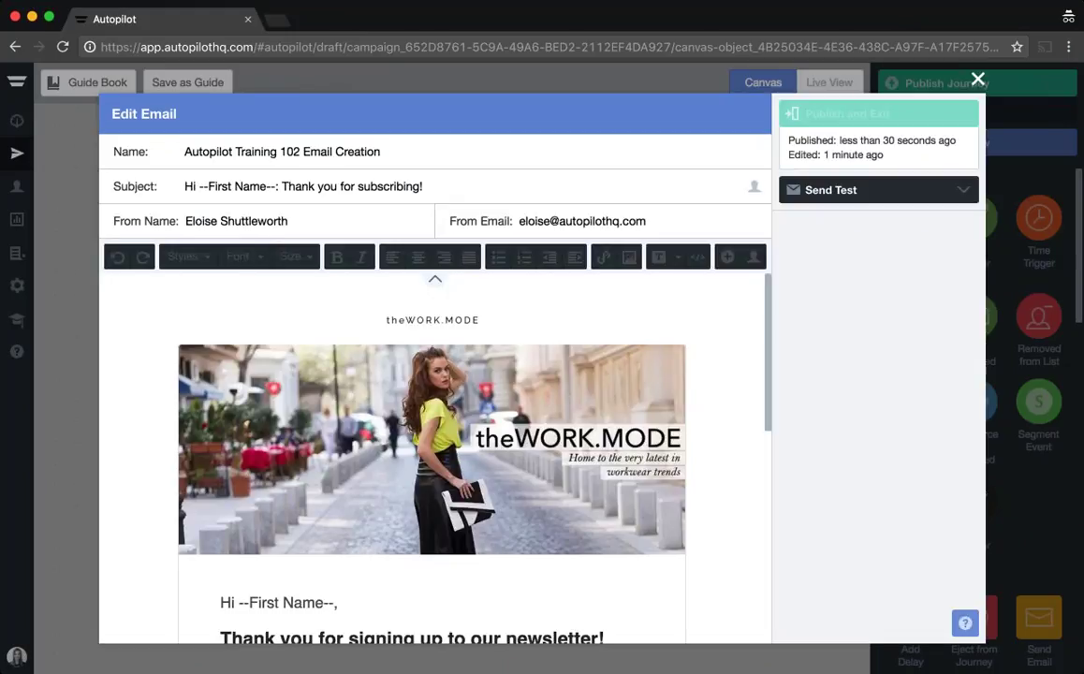
pyautogui.scroll(-2, 486, 438)
pyautogui.click(336, 529)
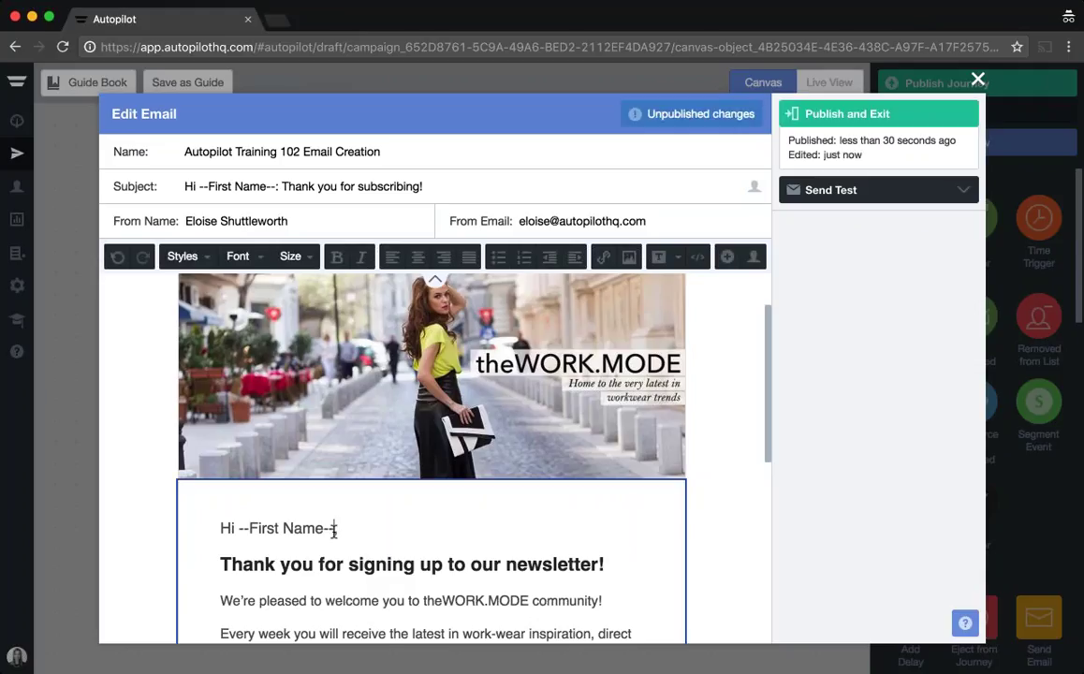
pyautogui.click(839, 114)
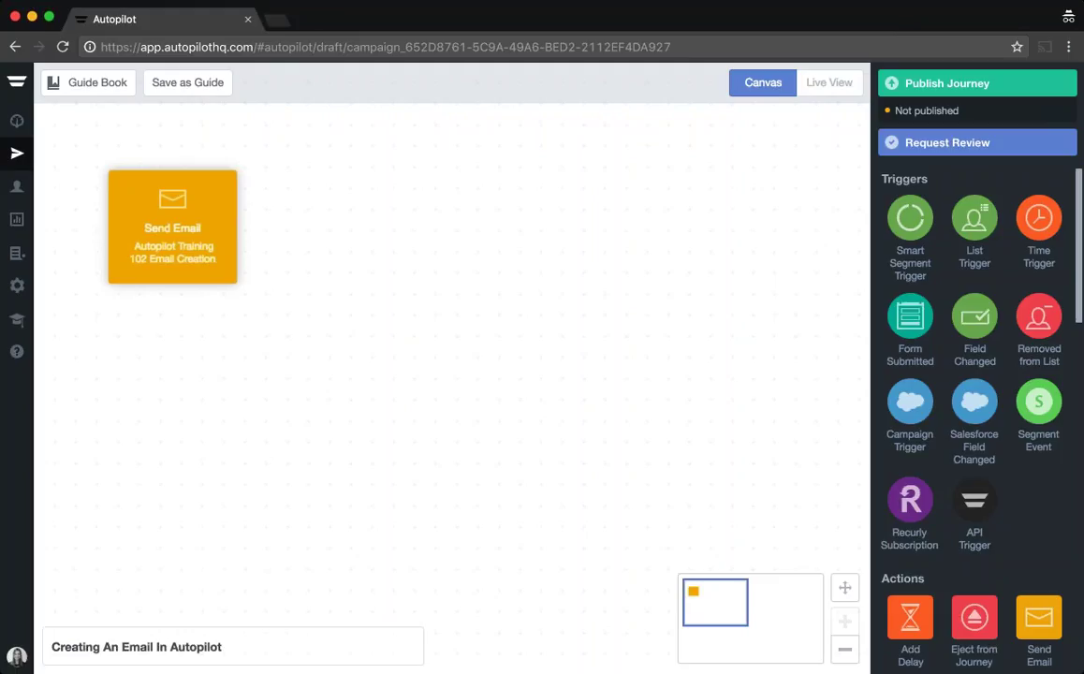
# Step: Duplicate the Autopilot Training 102 Email Creation email from the Send Email shape's existing emails
pyautogui.click(170, 222)
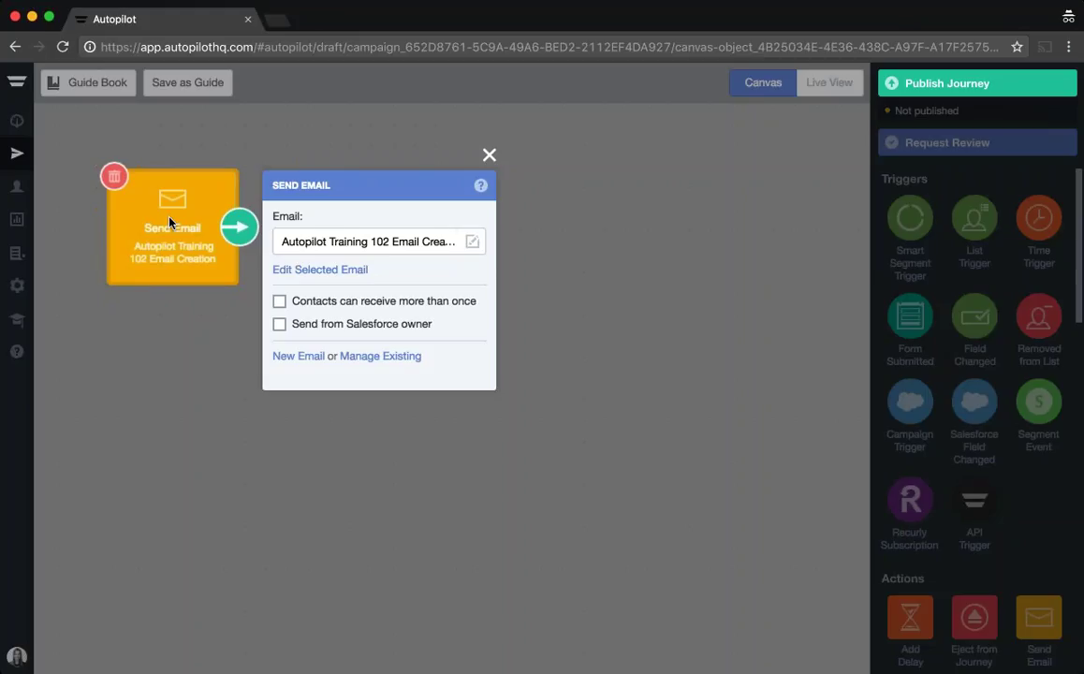
pyautogui.click(370, 360)
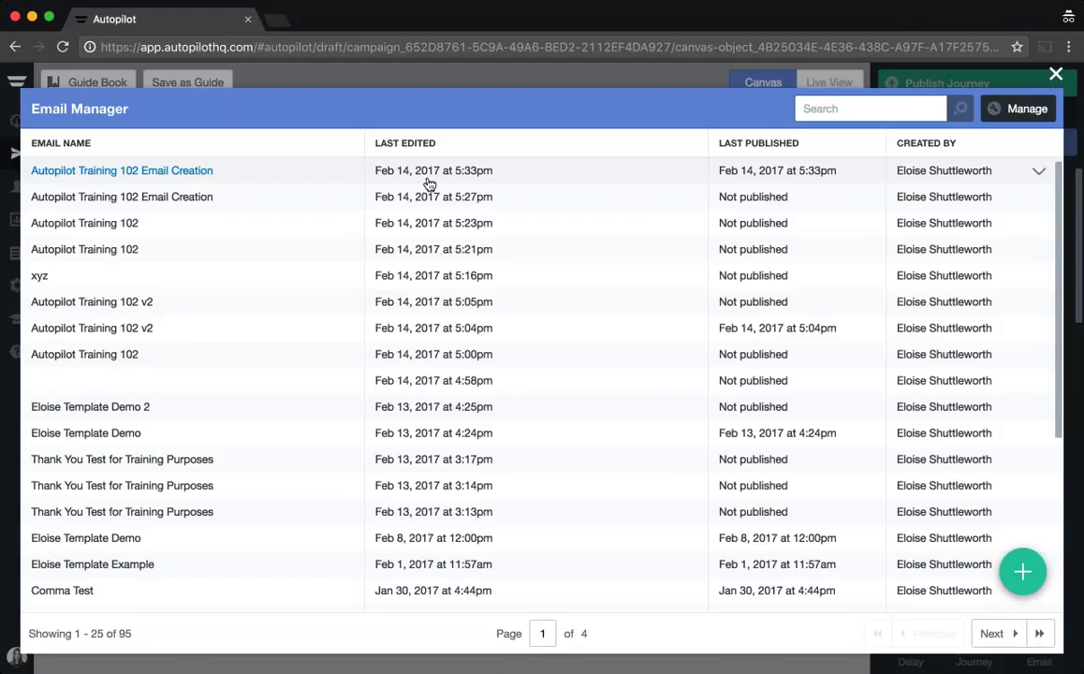
pyautogui.click(1040, 176)
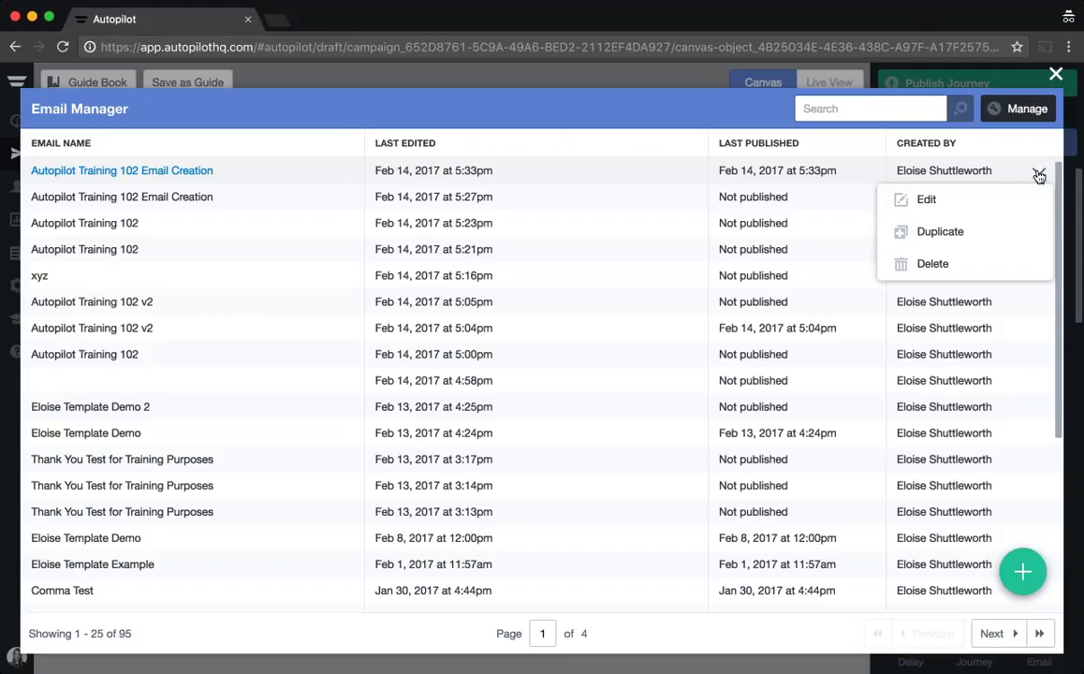
pyautogui.click(945, 234)
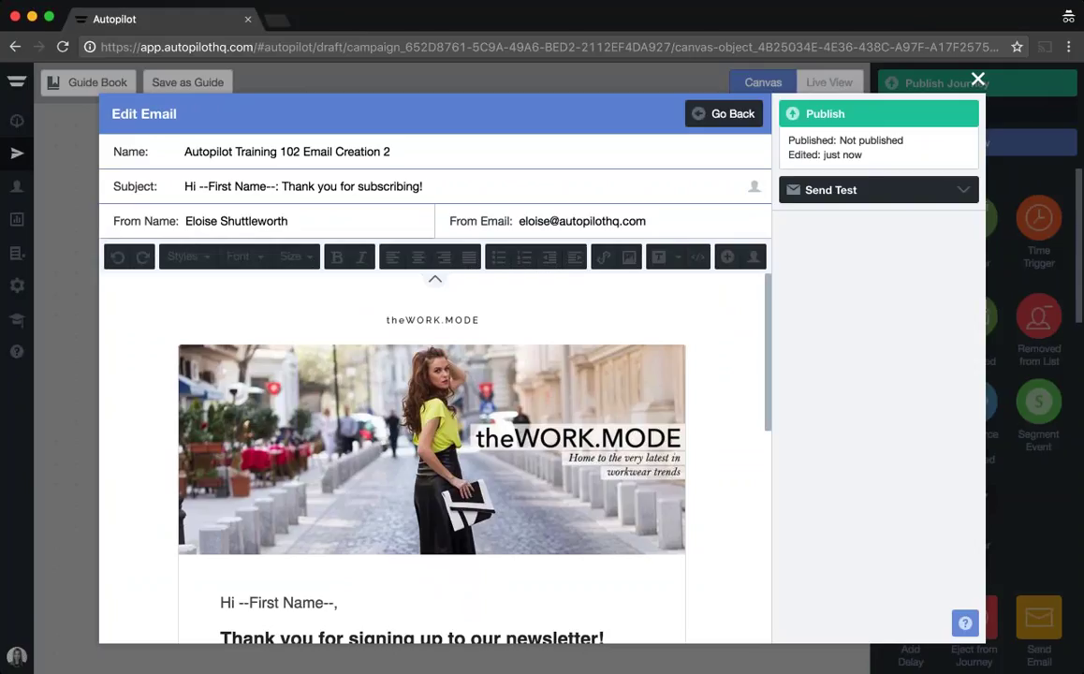
# Step: Rename the duplicate to 'Autopilot Training 102 Email Creation v2' and publish it
pyautogui.click(391, 151)
pyautogui.press('BackSpace')
pyautogui.write('v2')
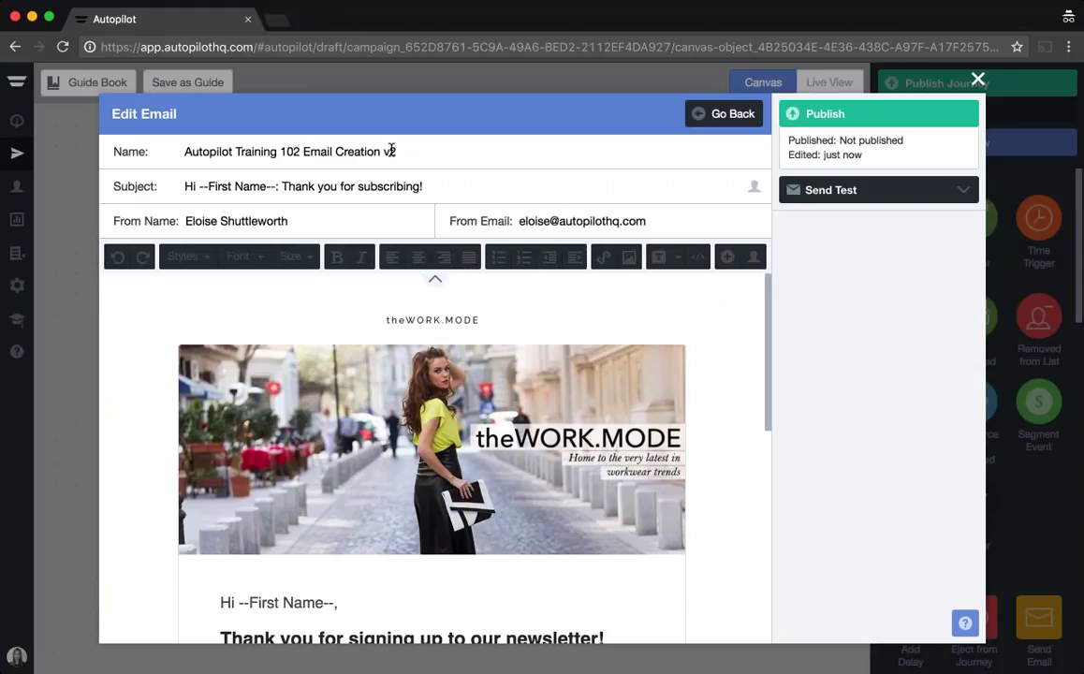
pyautogui.click(839, 113)
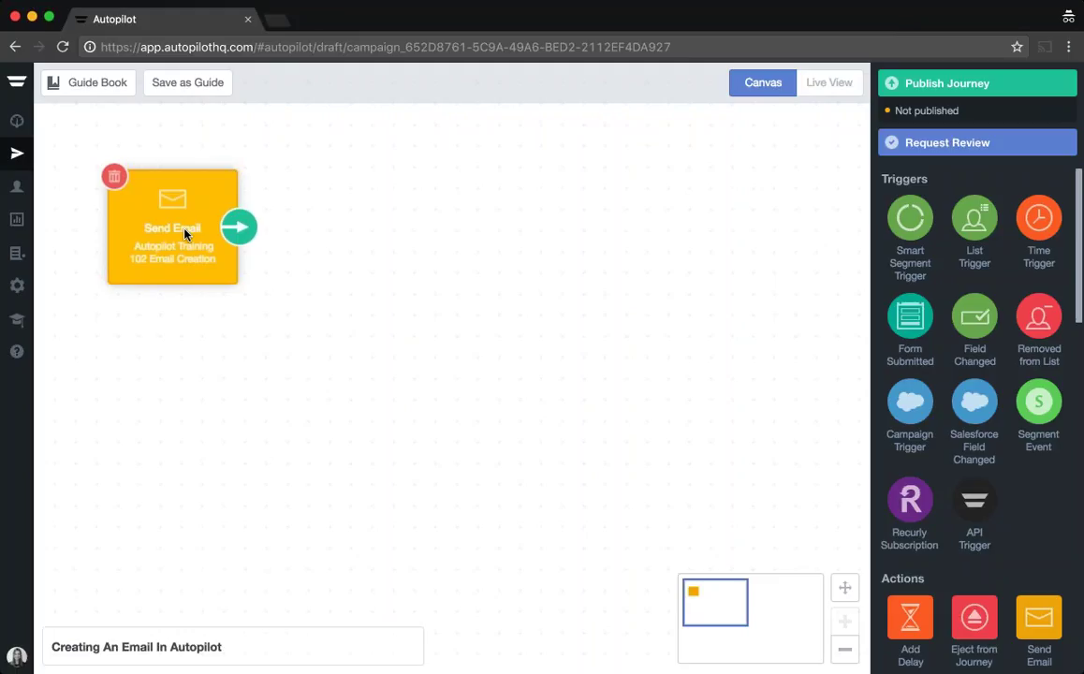
# Step: Enable 'Contacts can receive more than once' in the Send Email shape's settings
pyautogui.click(185, 234)
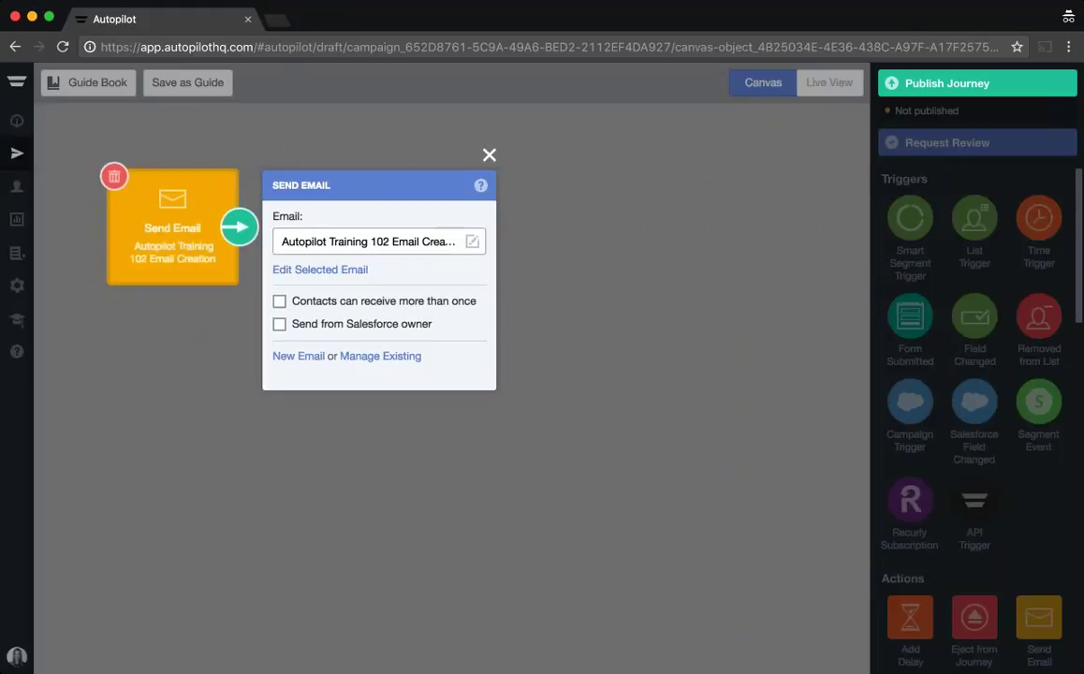
pyautogui.click(280, 302)
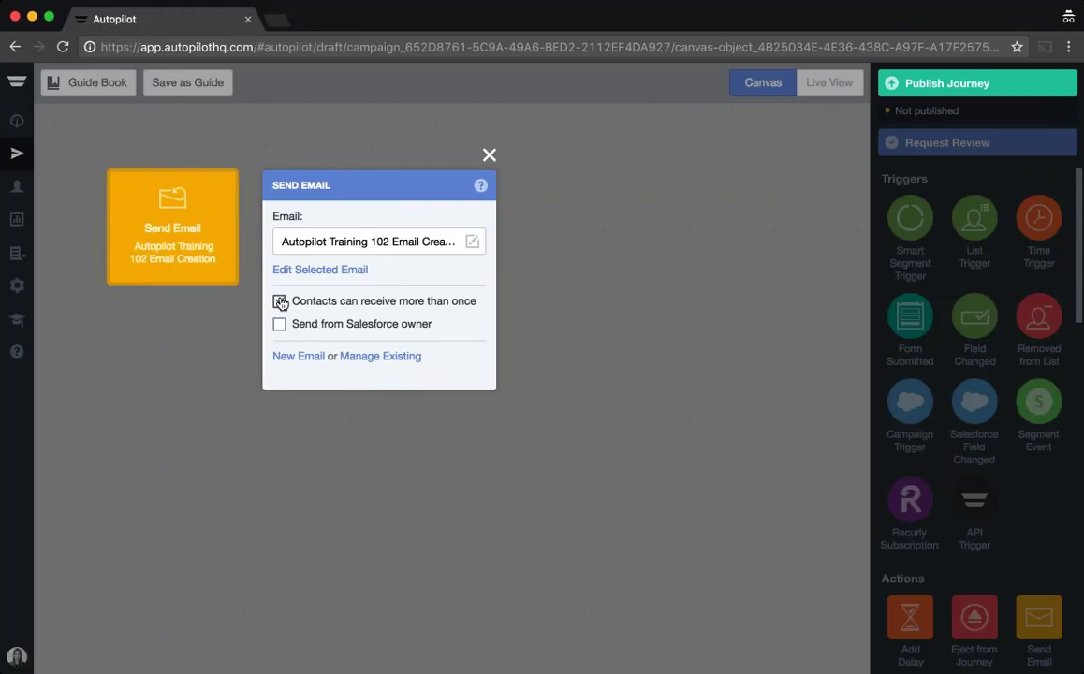
pyautogui.click(599, 296)
# Step: Place a List Trigger left of Send Email and connect it with an arrow
pyautogui.moveTo(352, 219); pyautogui.dragTo(351, 187)
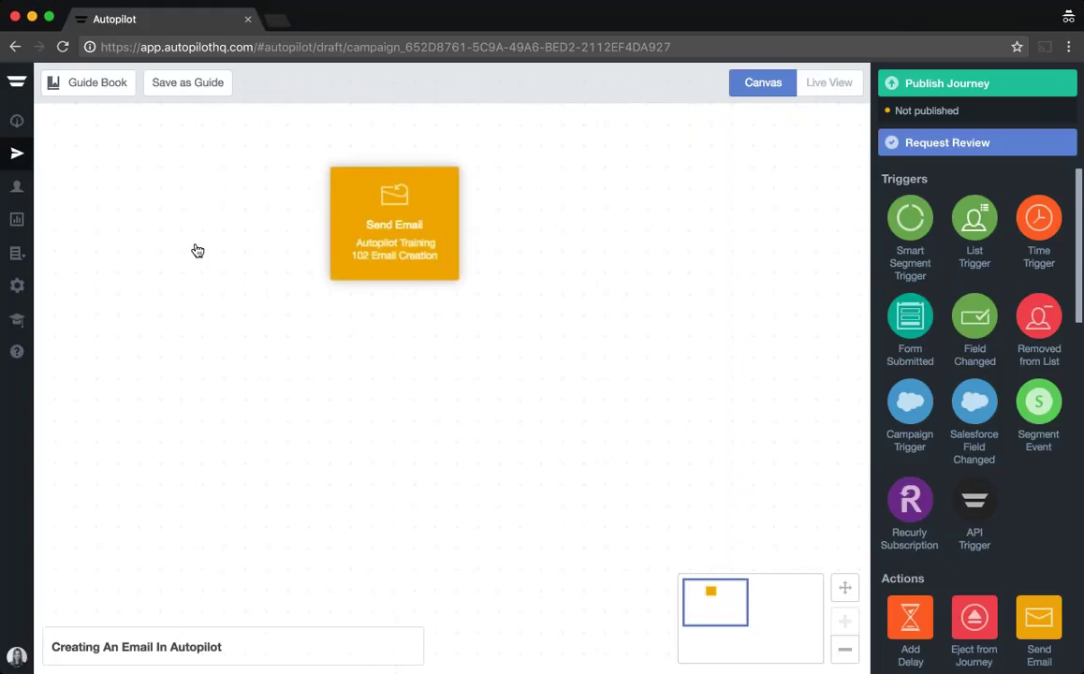
pyautogui.moveTo(974, 218); pyautogui.dragTo(171, 223)
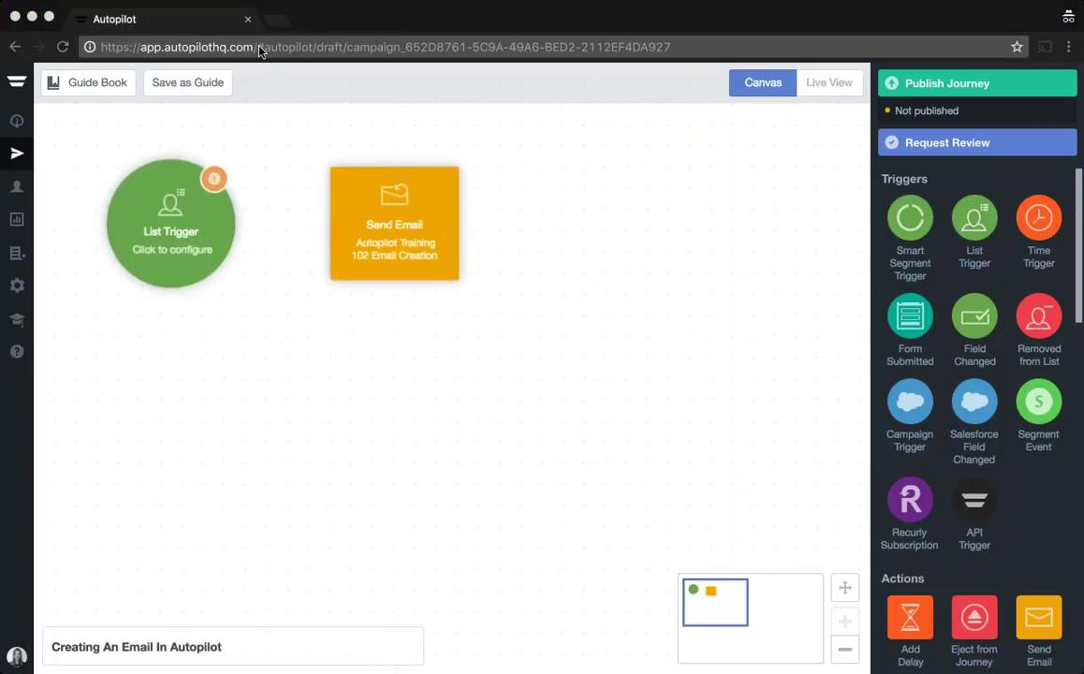
pyautogui.moveTo(237, 223); pyautogui.dragTo(364, 227)
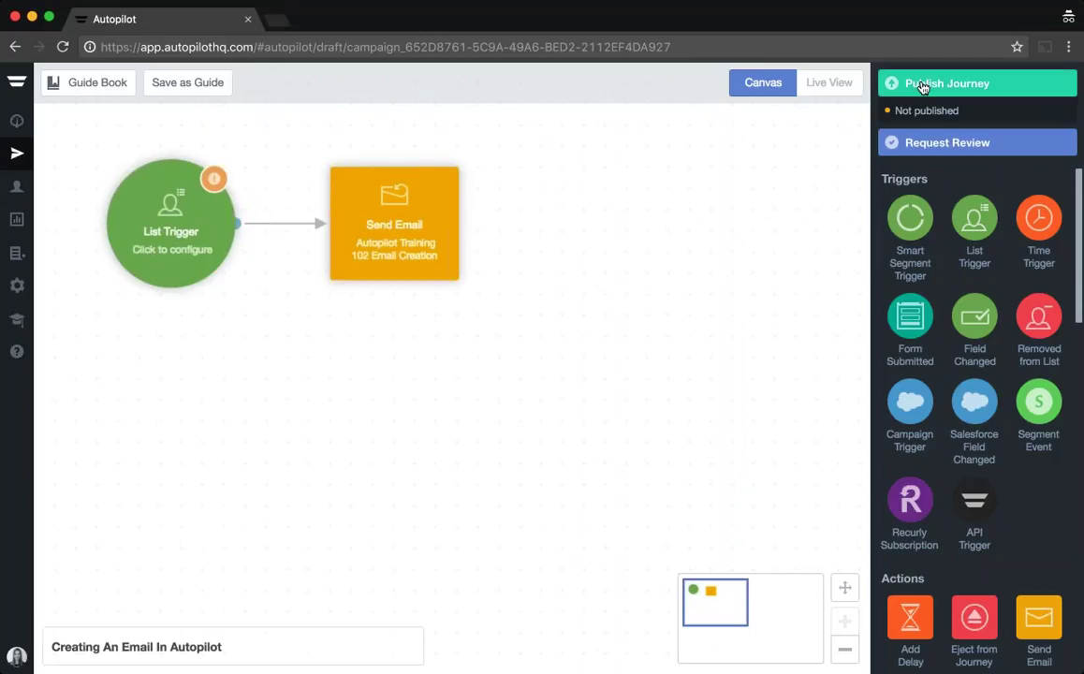